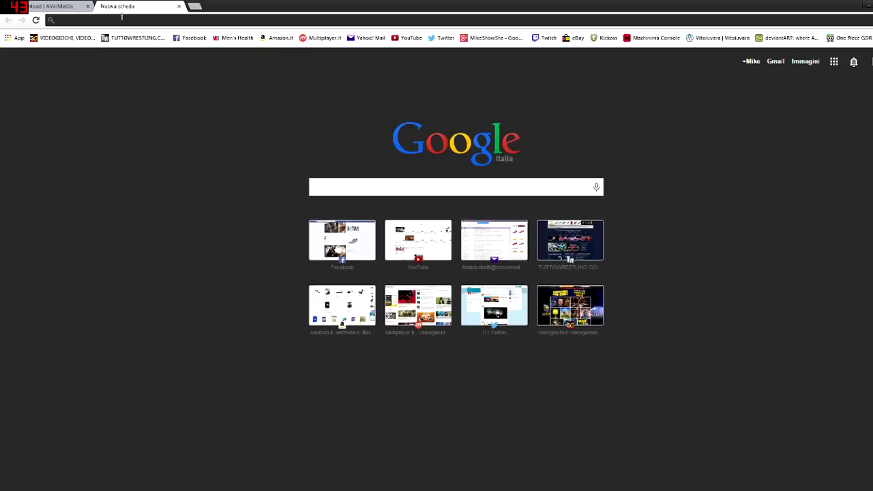
Step: Leave the AVerMedia download page, launch AVerMedia RECentral from the desktop and switch it to Cattura mode
click(54, 9)
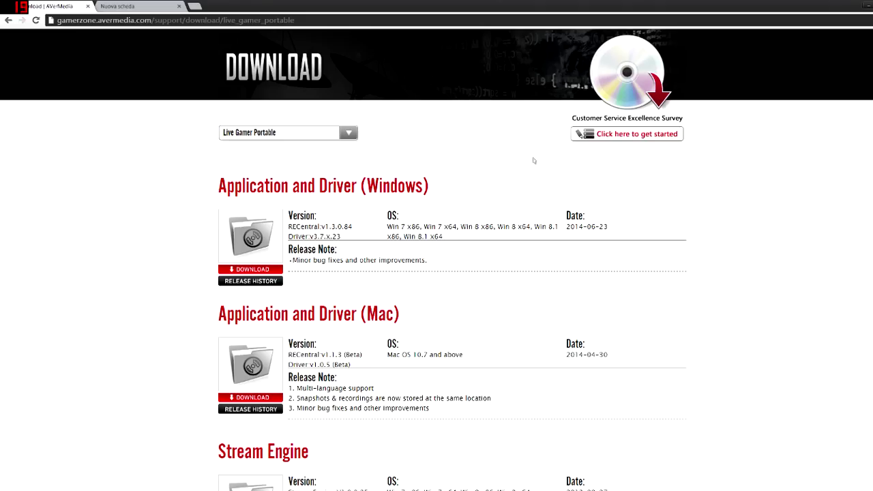
click(868, 7)
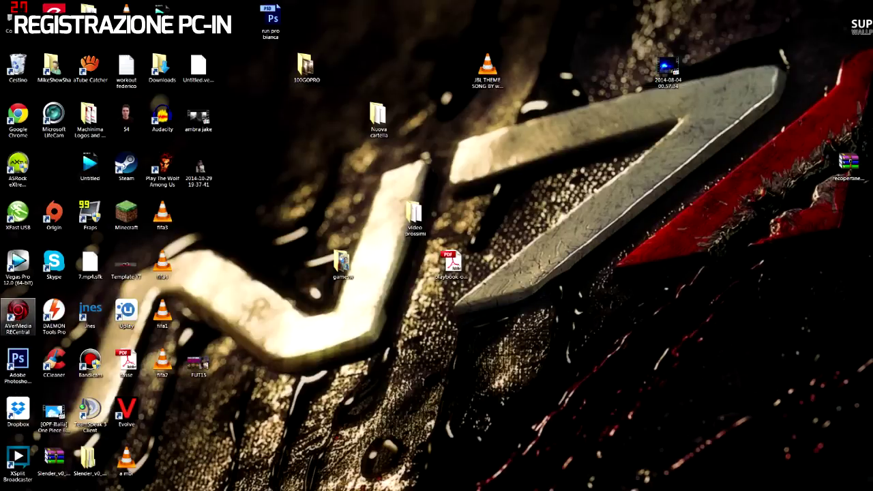
double_click(18, 315)
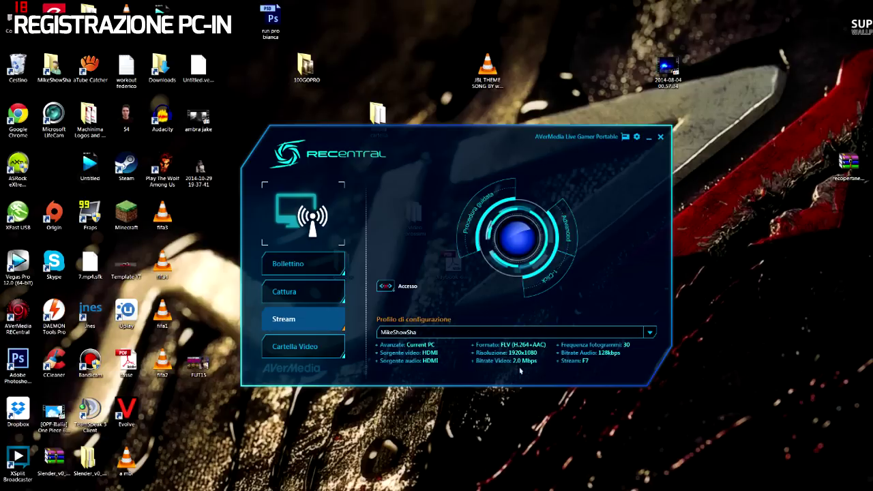
click(315, 298)
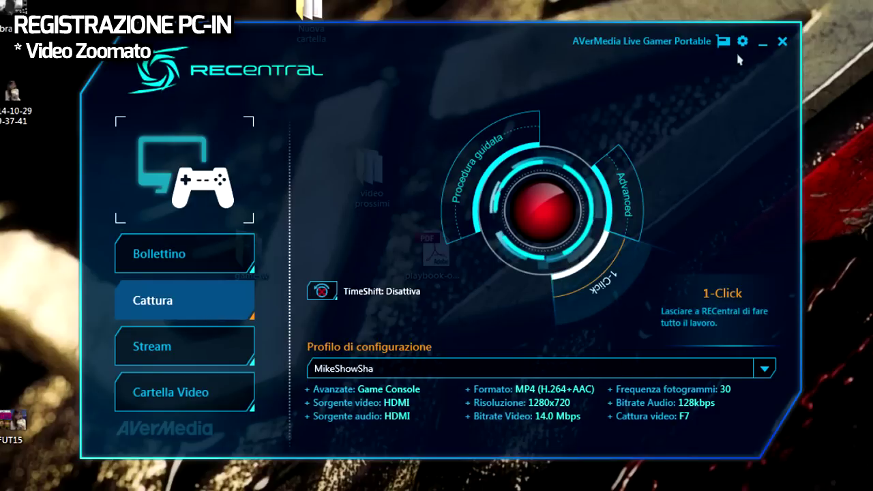
Step: Review the general settings without changing them, and look at the Stream mode before returning to Cattura
click(743, 42)
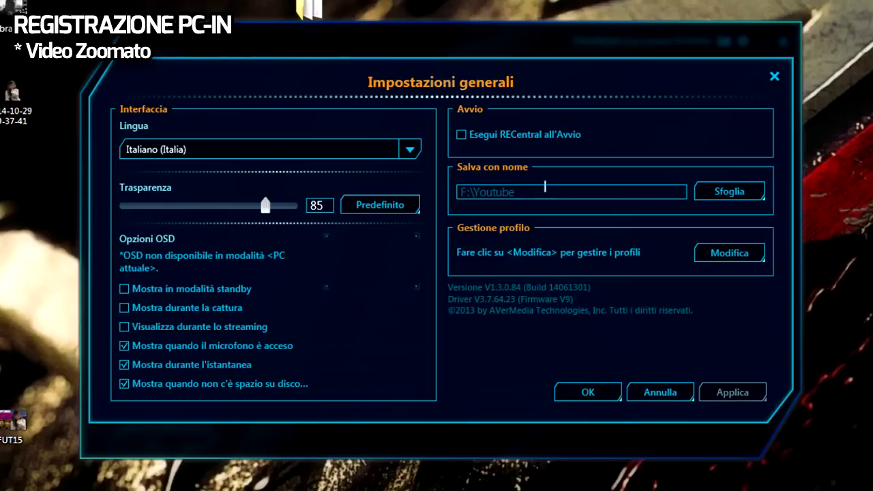
click(659, 392)
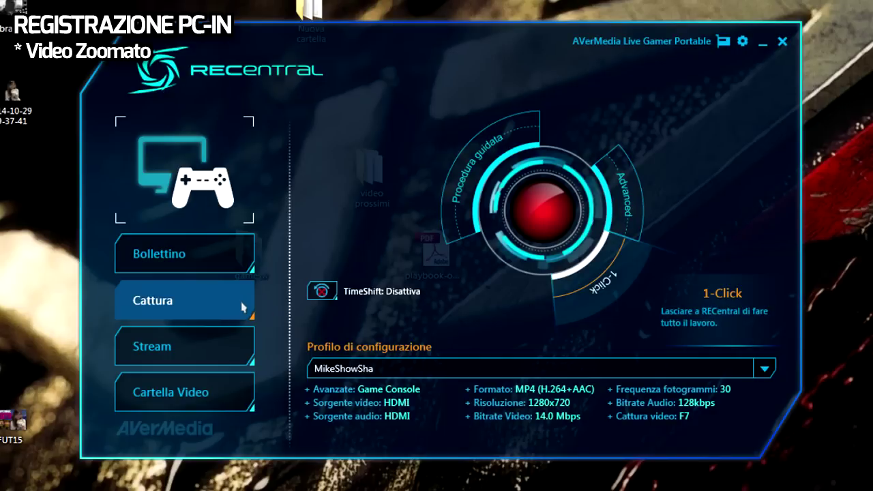
click(234, 345)
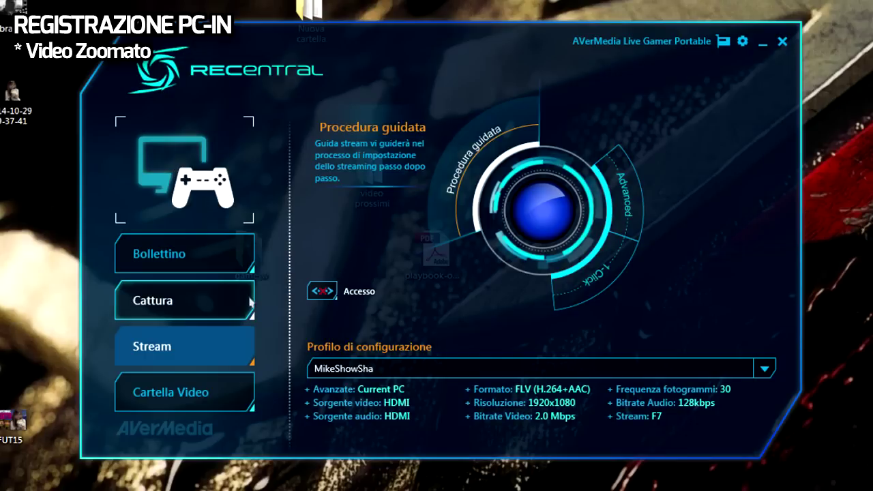
click(211, 307)
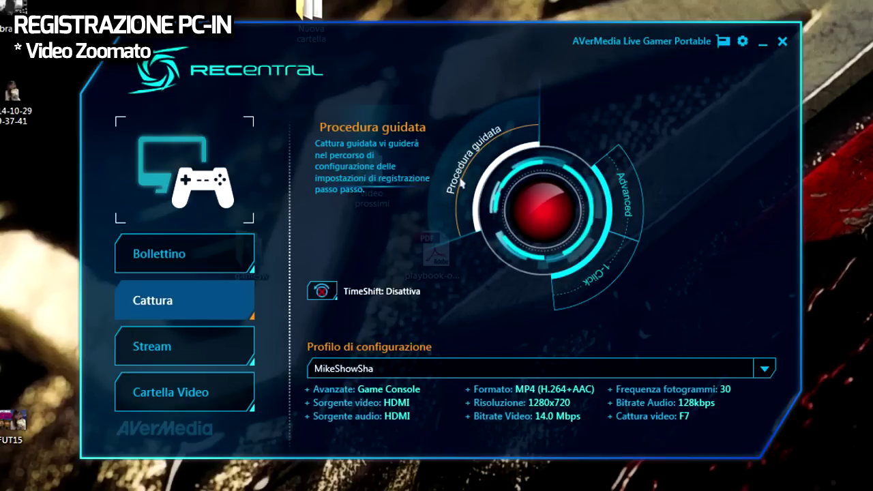
Step: Start the guided capture setup and go to its video source options to compare HDMI and Componente
click(460, 183)
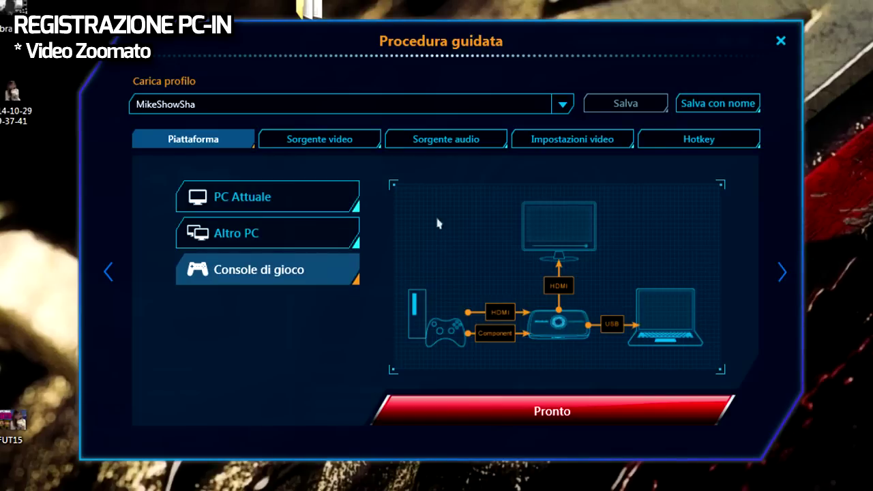
click(336, 144)
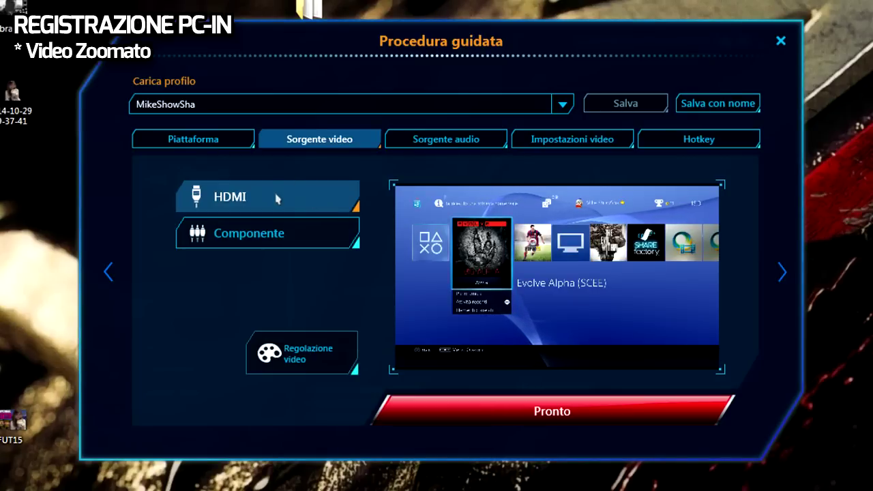
mouse_move(277, 250)
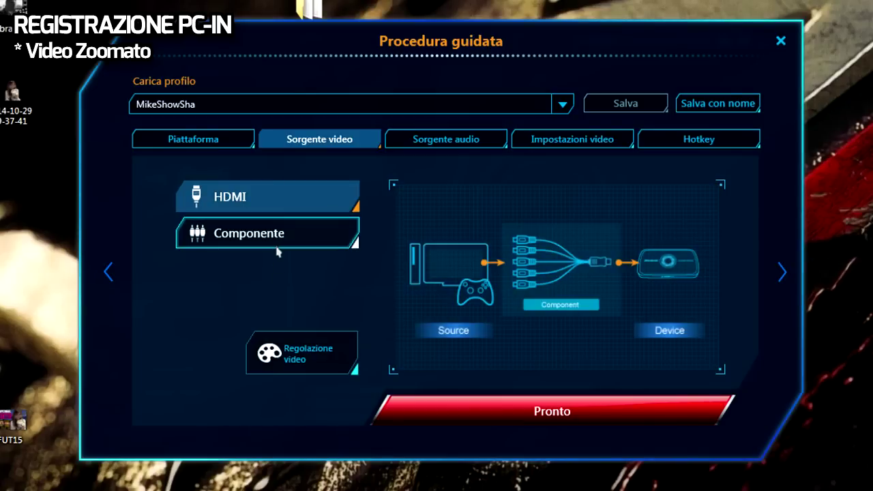
Step: Try the Estesa (0-255) colour range in the video adjustment and set it back to Standard (16-235)
click(297, 368)
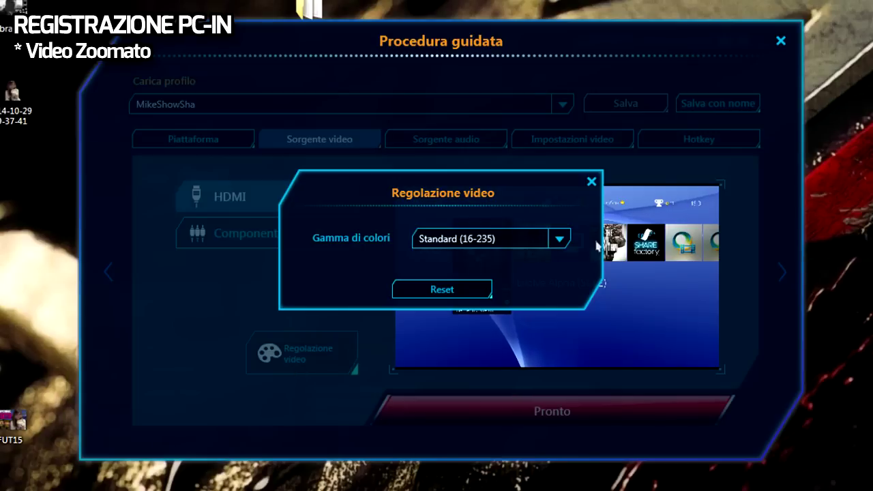
click(561, 239)
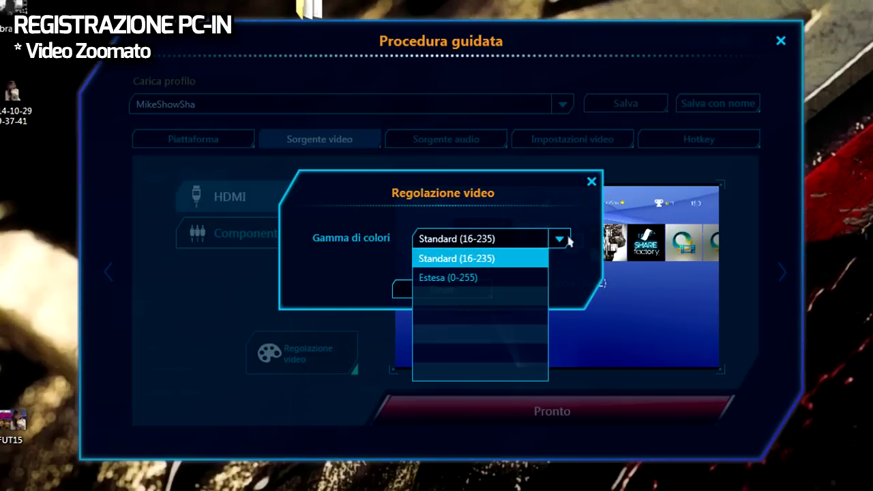
click(522, 277)
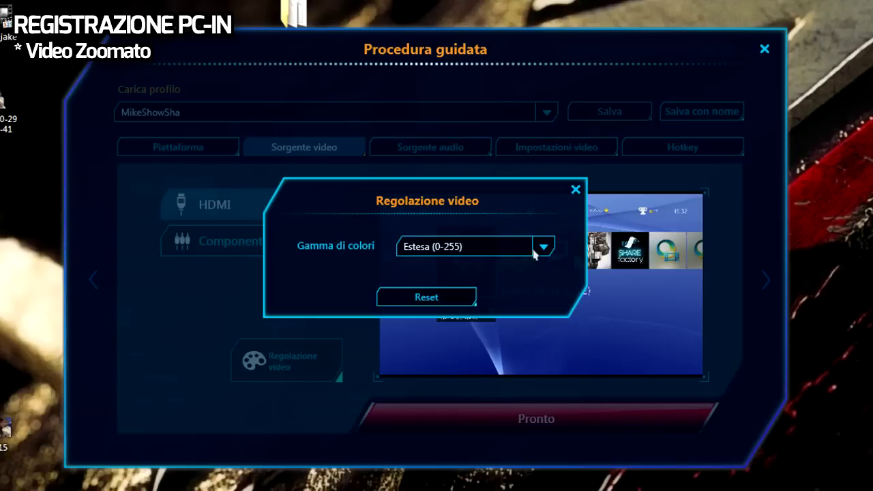
click(558, 239)
click(527, 264)
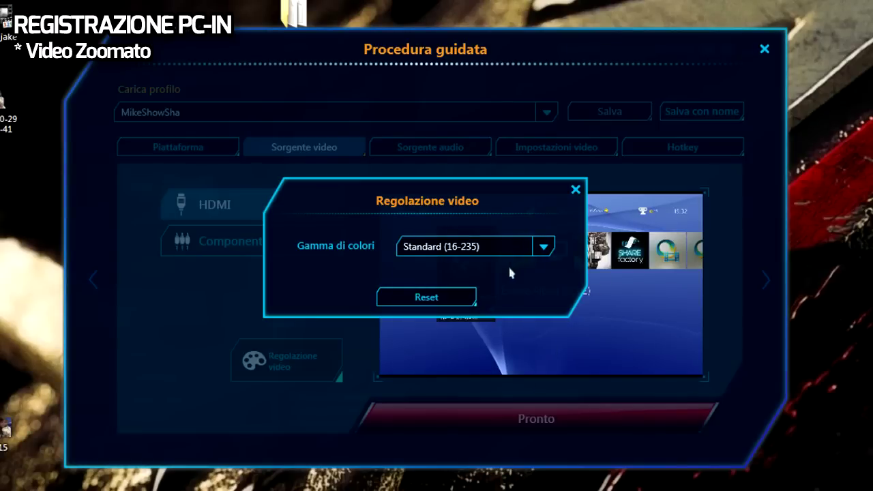
click(575, 190)
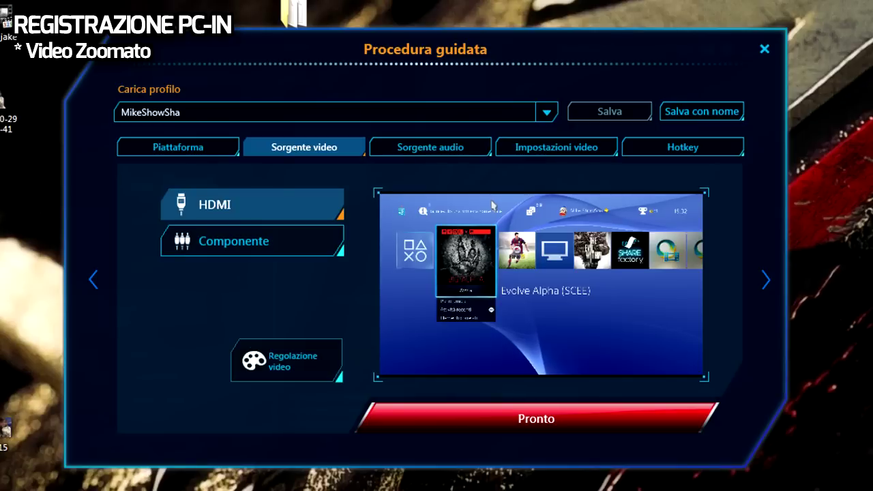
Step: Examine the audio source settings, including the capture device's input choices
click(409, 149)
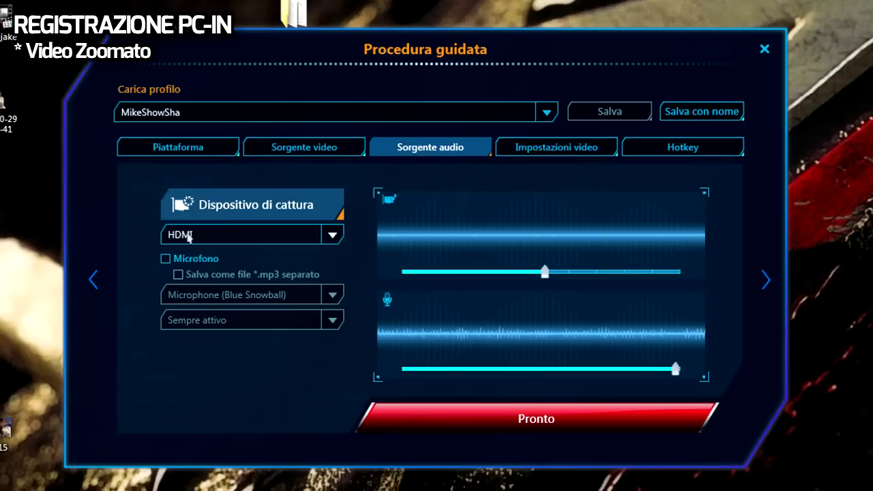
click(284, 237)
click(284, 237)
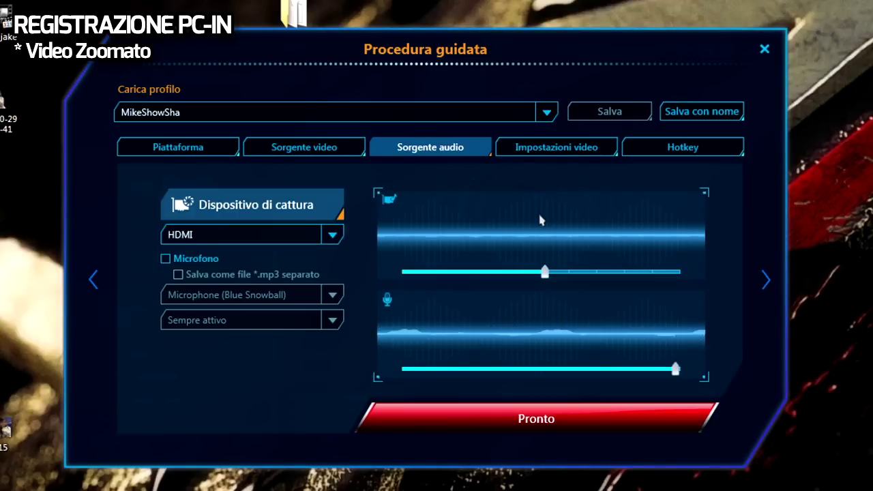
Step: Go to the video settings of the guided setup and choose MP4 (H.264+AAC) as the video format
click(559, 154)
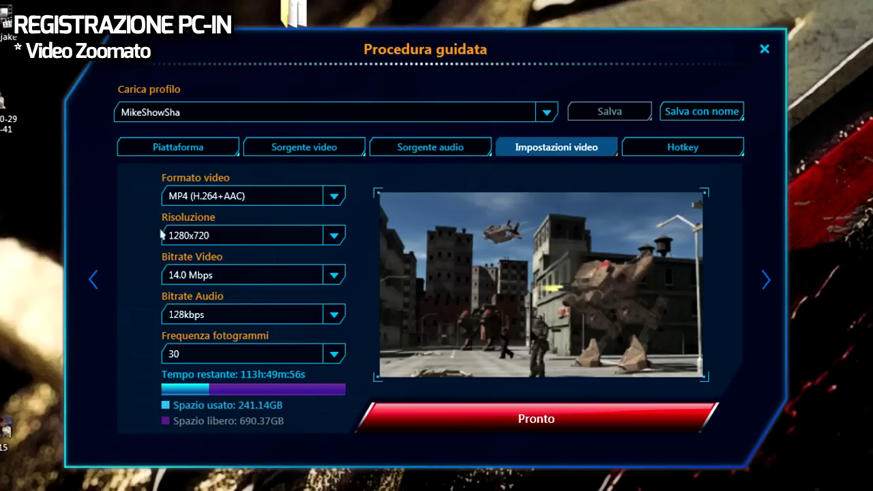
click(193, 198)
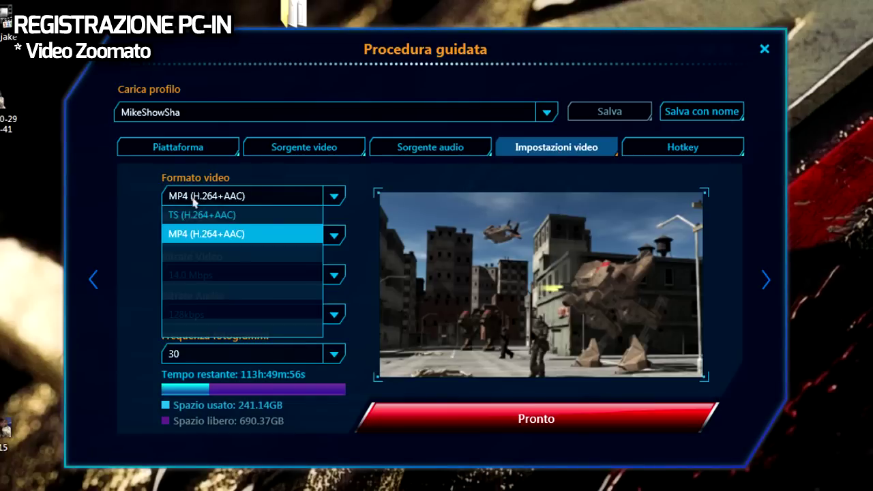
click(193, 235)
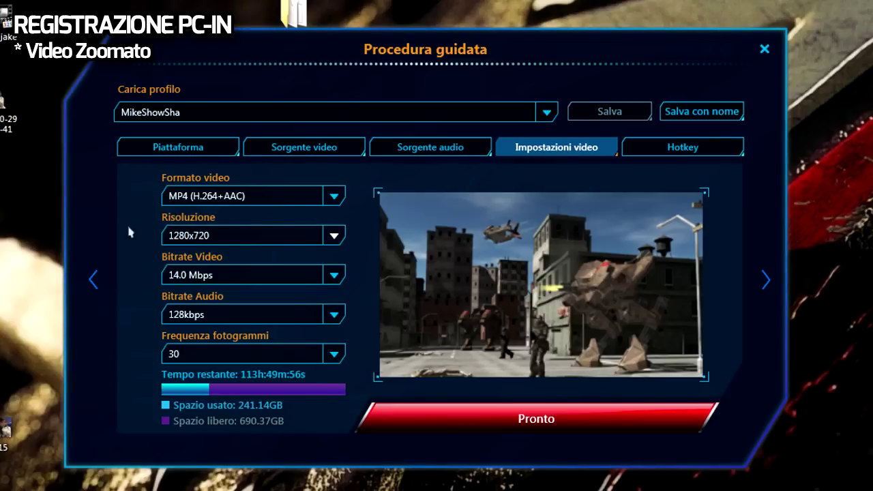
Step: Look through the available recording resolutions and close the list without choosing another one
click(213, 239)
mouse_move(316, 290)
mouse_down()
mouse_move(318, 272)
mouse_move(333, 360)
mouse_move(317, 347)
mouse_move(318, 279)
mouse_move(320, 293)
mouse_up()
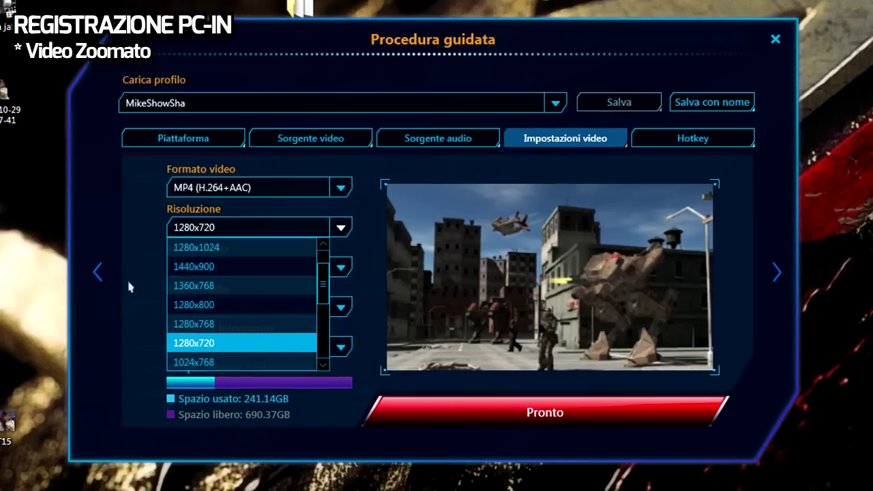
click(122, 296)
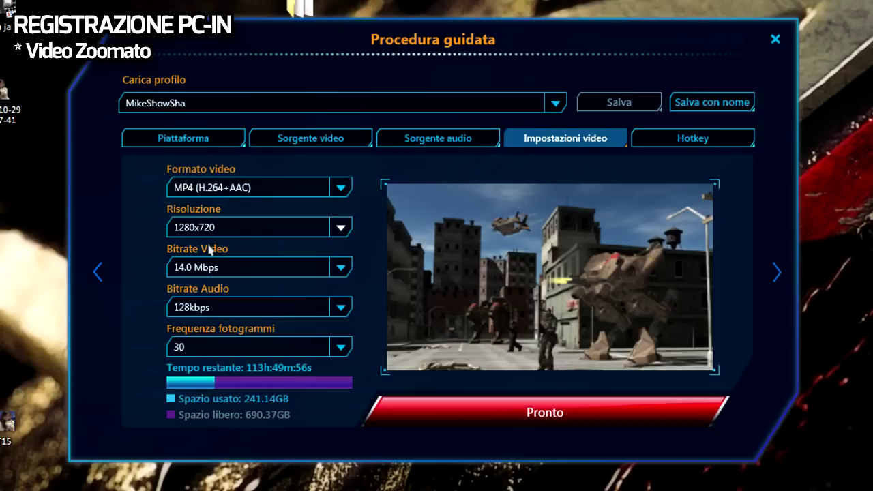
Step: Look through the available video bitrates up to 60.0 Mbps and select 14.0 Mbps
click(239, 268)
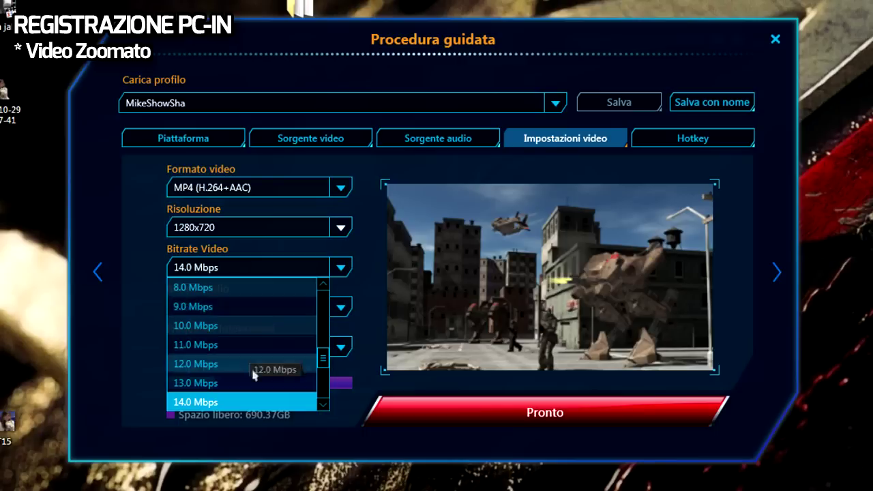
click(325, 406)
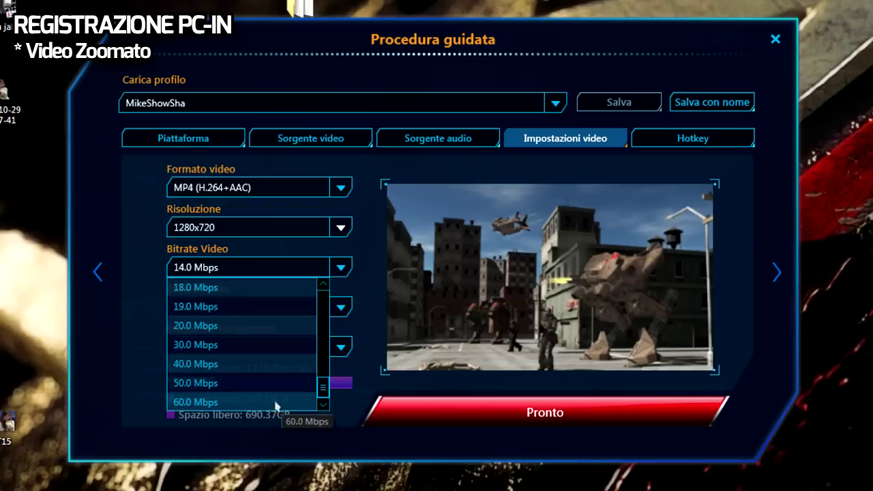
drag(325, 388, 326, 375)
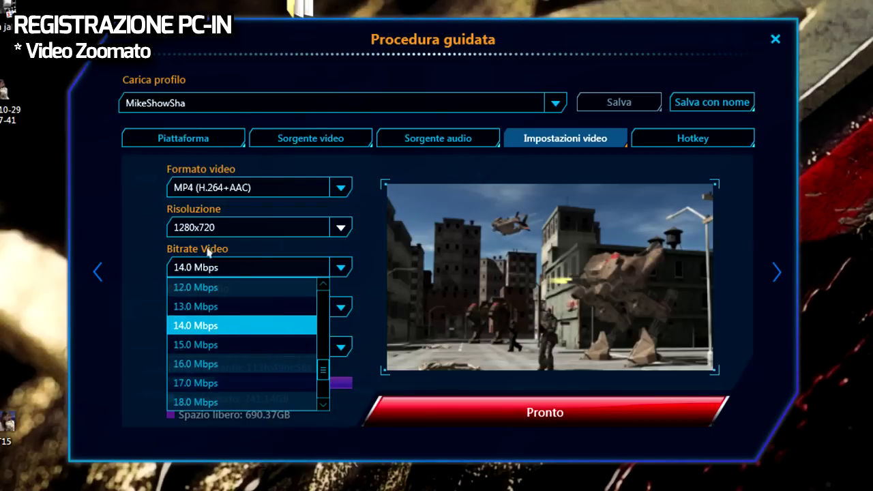
click(198, 325)
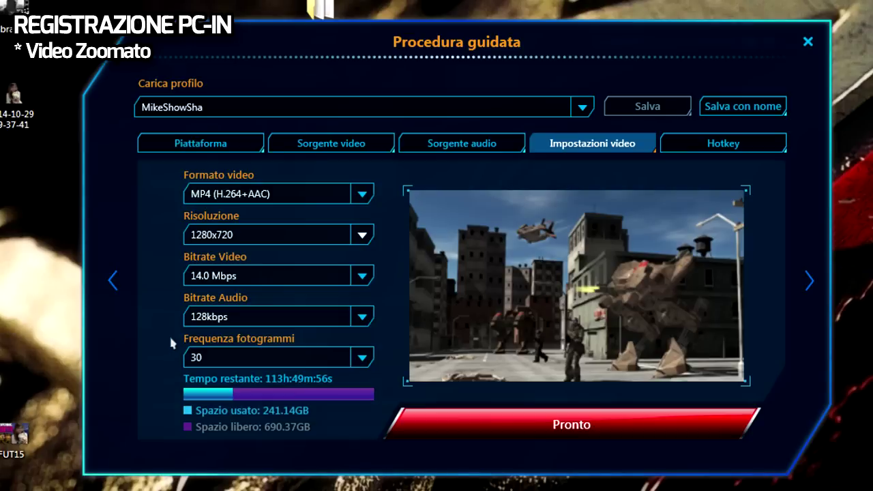
Step: Review the frame rate choices, try 60 frames per second and set the frame rate back to 30
click(194, 357)
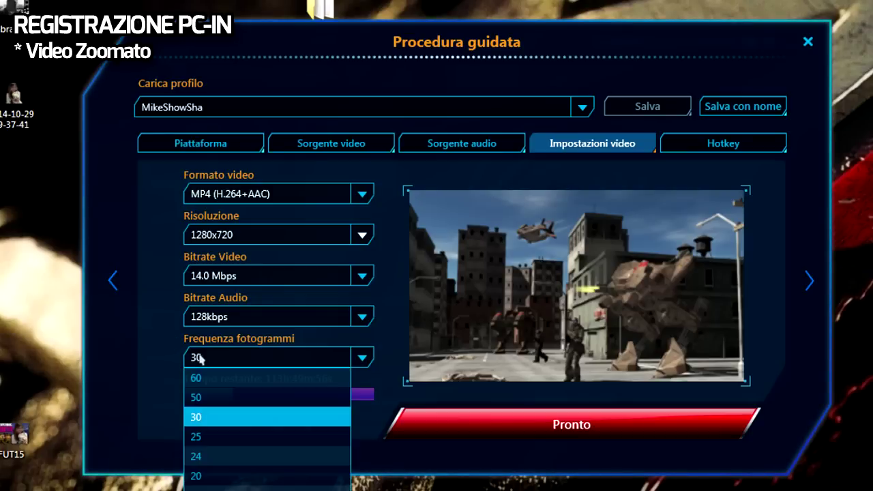
click(164, 354)
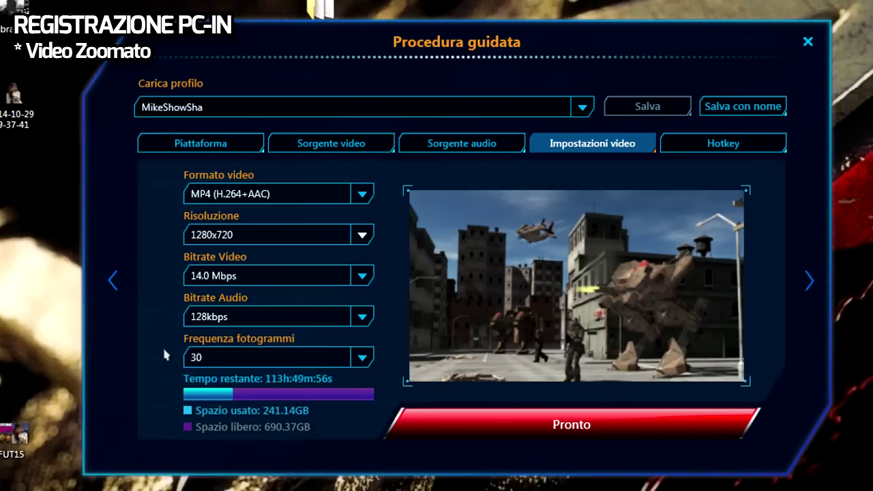
click(231, 363)
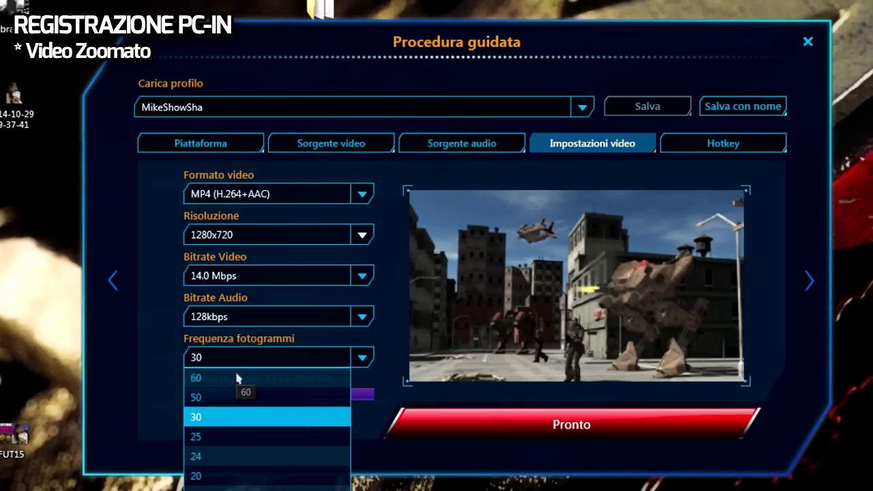
click(238, 379)
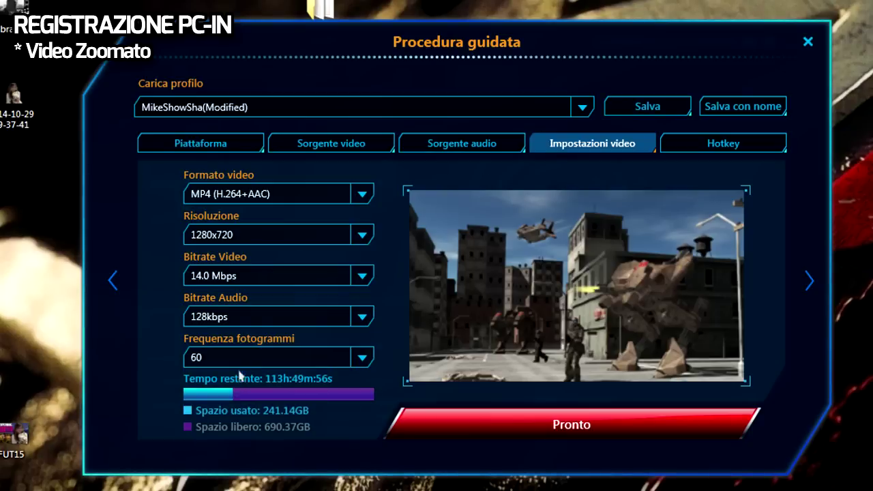
click(239, 364)
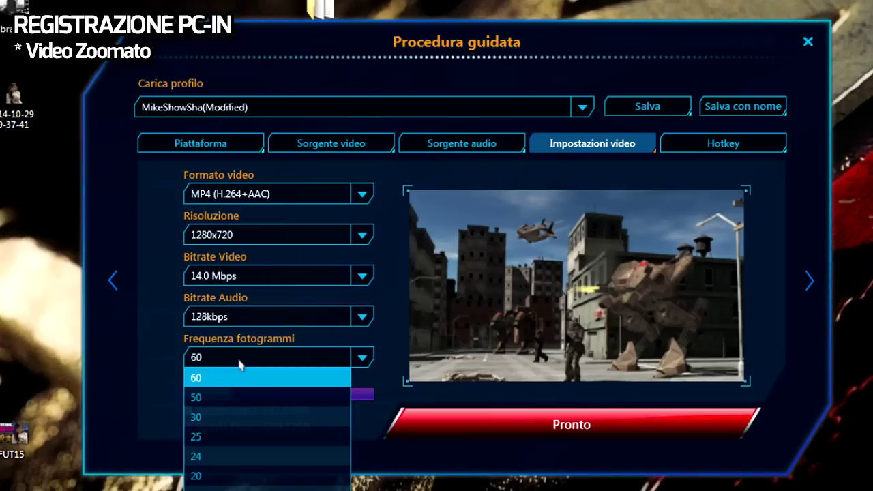
click(261, 423)
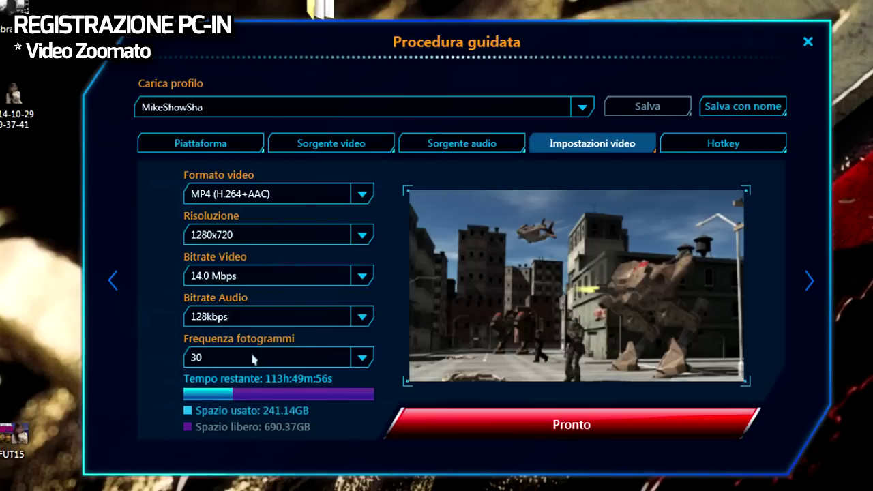
Step: Try 1920x1080 as the recording resolution and look at its frame rate choices, keeping 30 frames per second
click(268, 232)
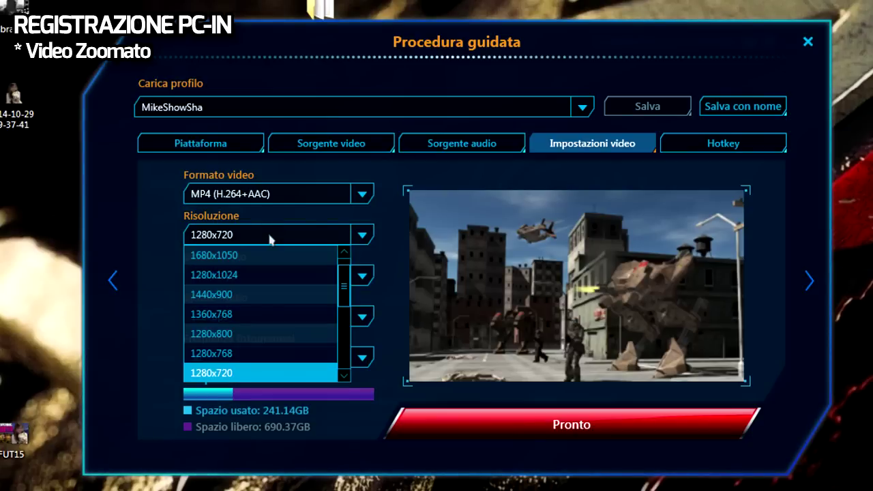
scroll(295, 260, up, 1)
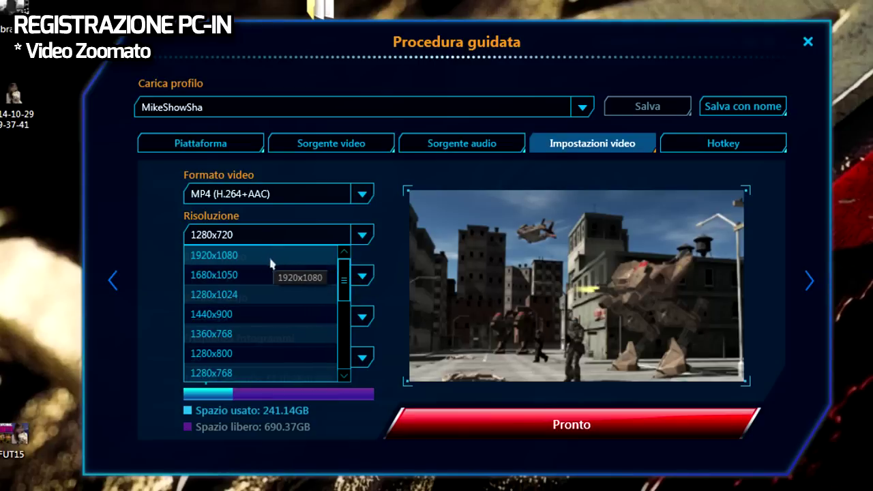
click(139, 271)
click(209, 235)
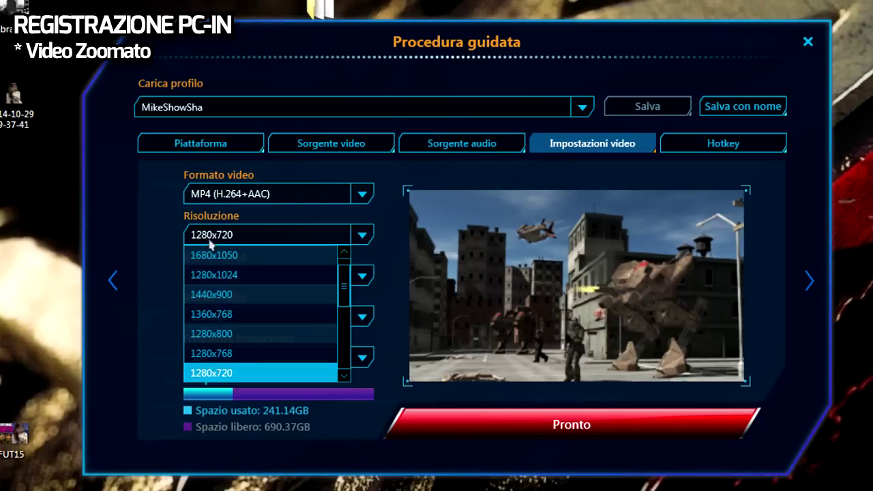
scroll(318, 292, up, 1)
click(284, 256)
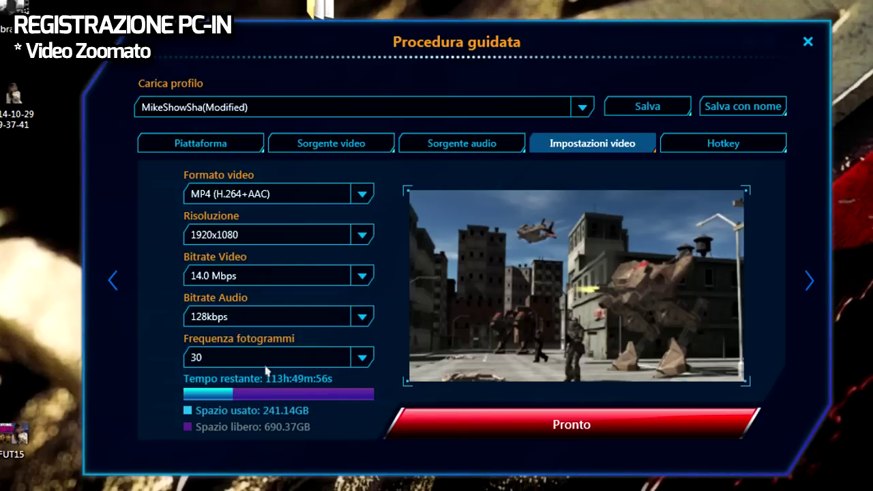
click(266, 362)
click(217, 379)
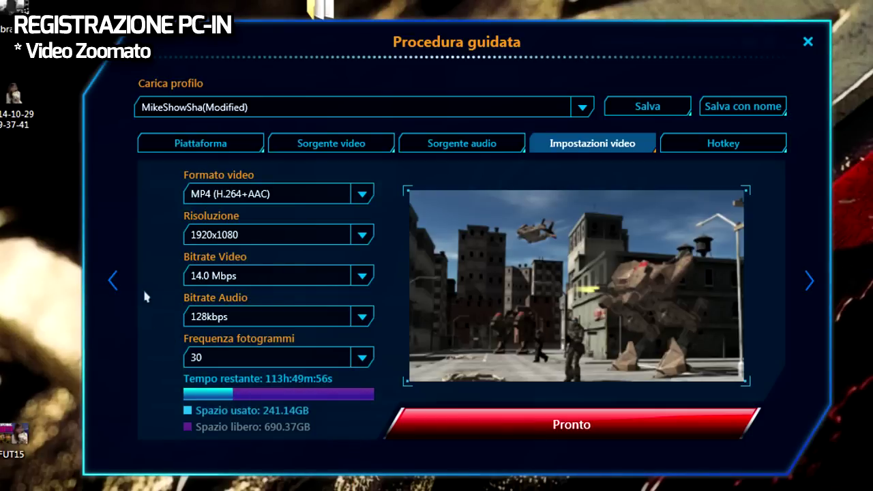
Step: Set the recording resolution back to 1280x720
click(203, 234)
scroll(259, 333, down, 3)
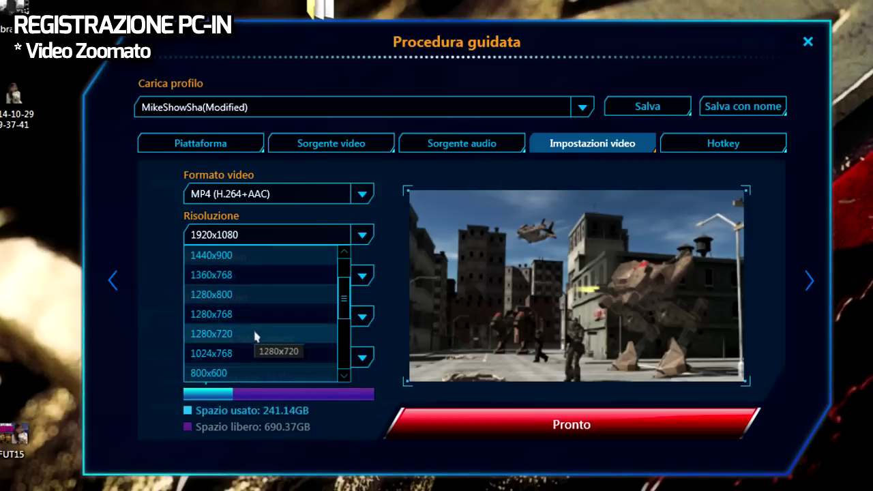
click(259, 334)
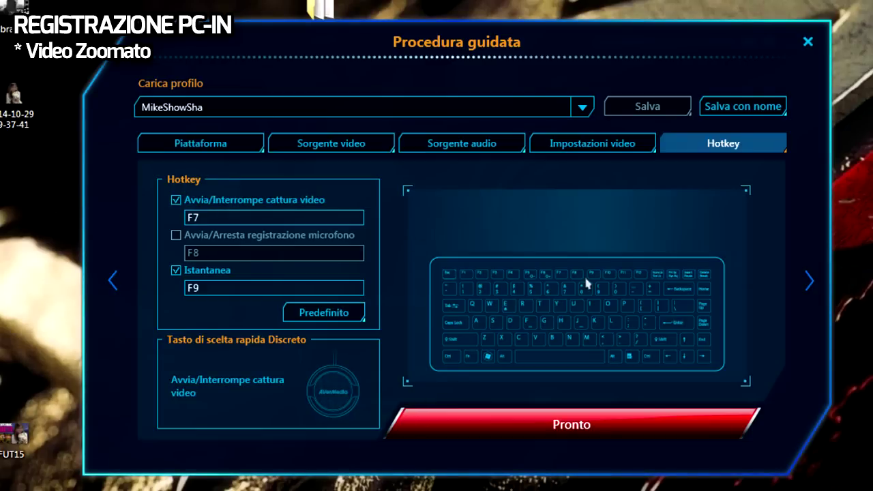
Step: Finish the guided setup and enlarge the live capture preview to fill the screen
click(581, 414)
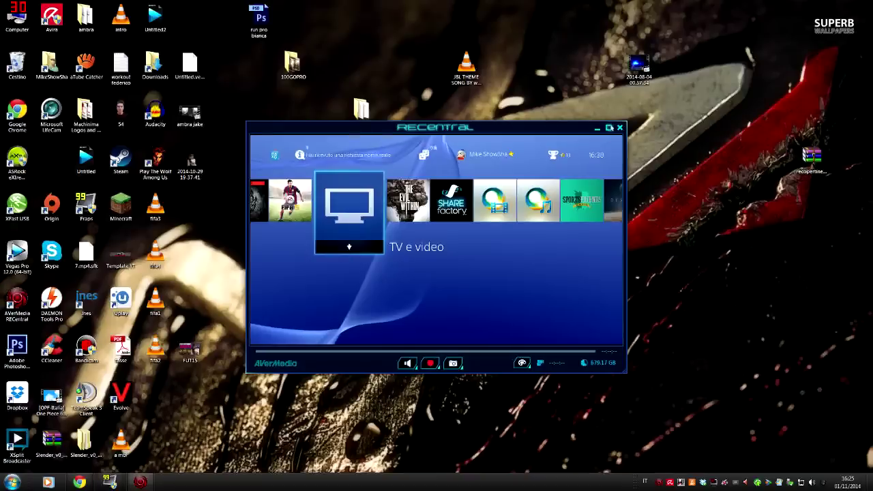
click(768, 35)
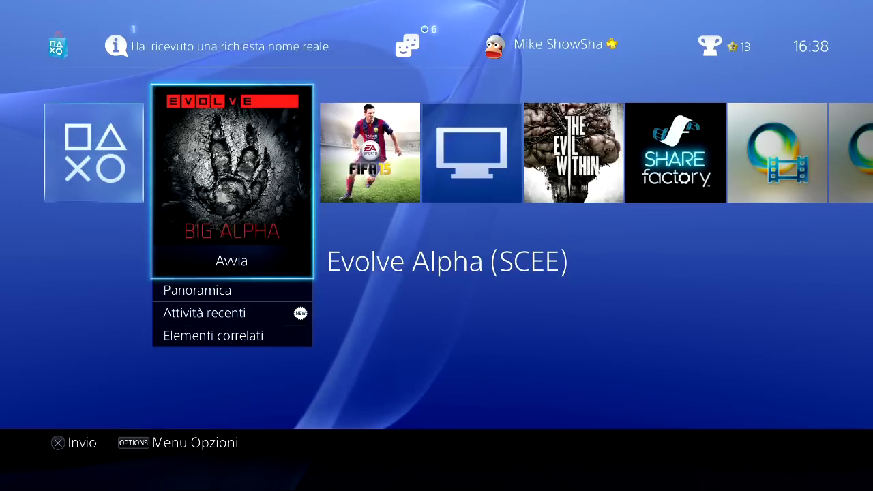
Step: Start recording the console feed and move through the tiles of the console's home screen
mouse_move(838, 302)
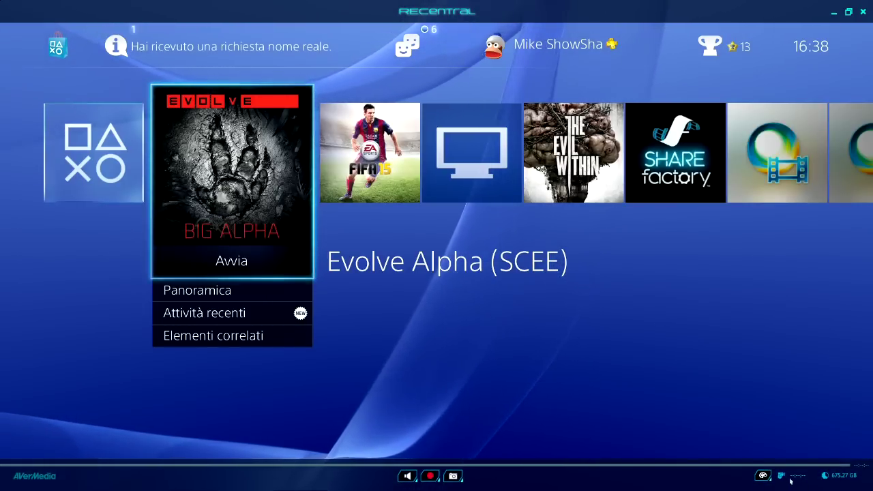
click(431, 476)
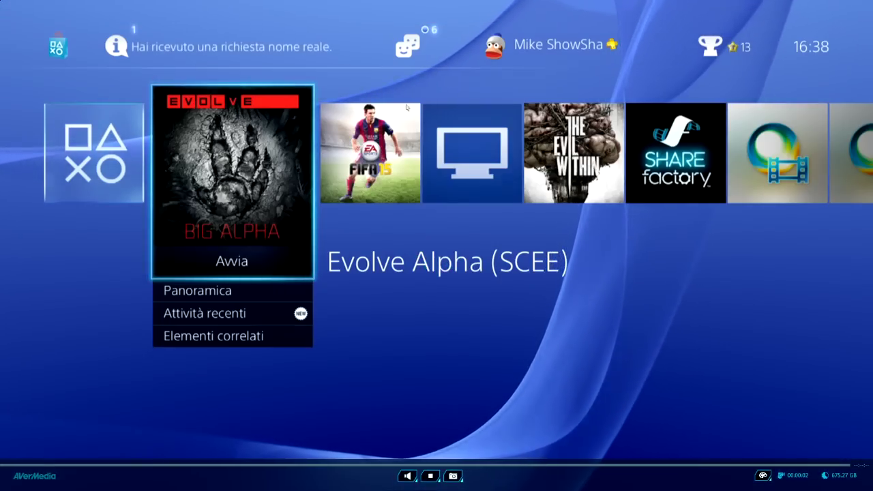
key(Right)
key(Right)
key(Right)
key(Right)
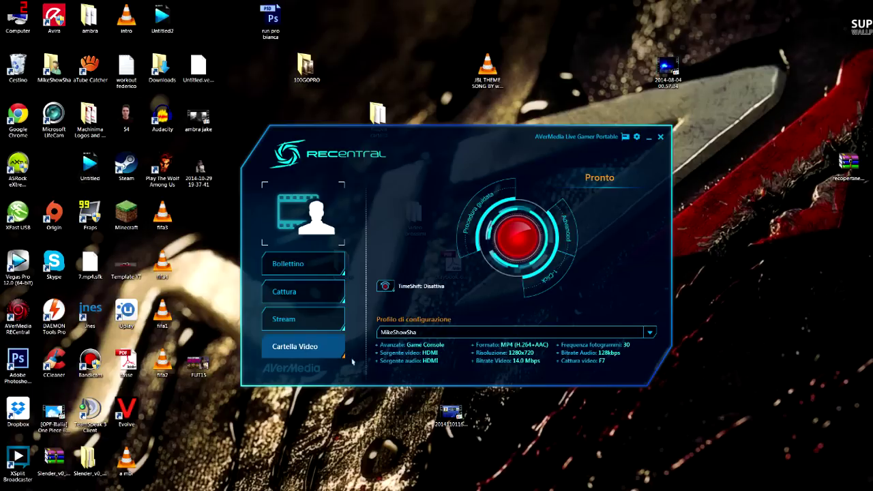
Step: Play the recorded console clip from the desktop and close the media player
double_click(450, 412)
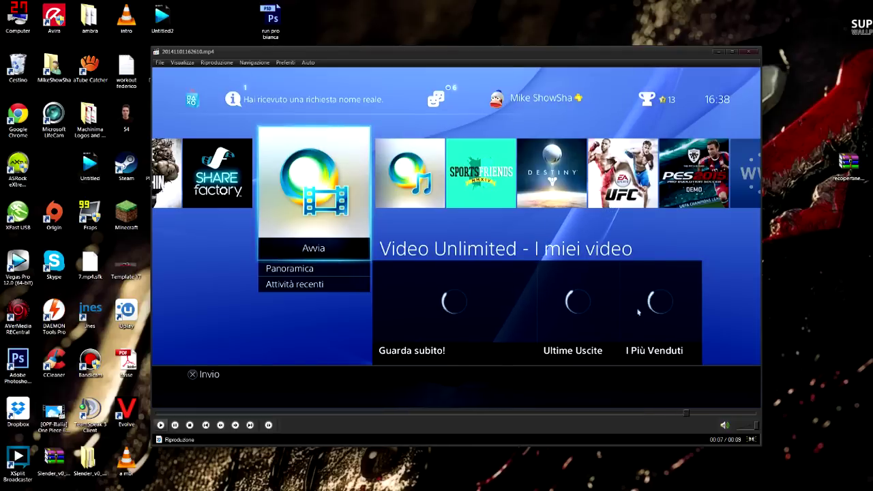
click(749, 53)
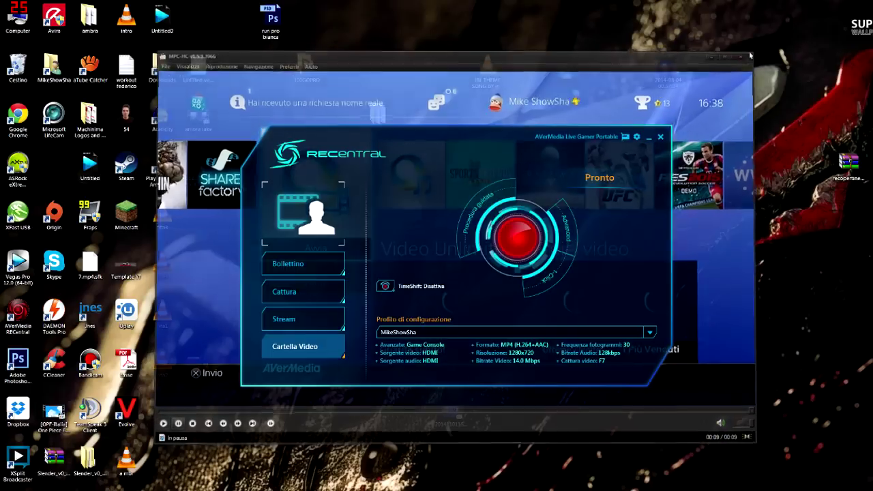
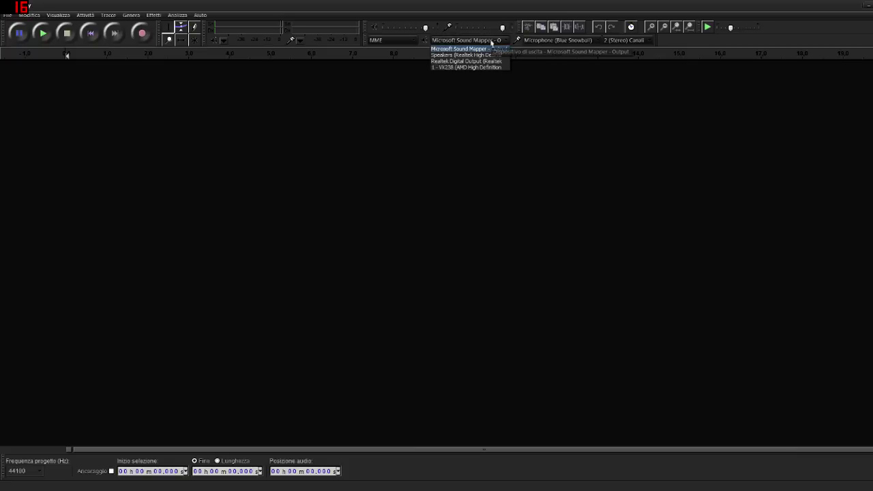
Step: In Audacity, look through the output and microphone device choices, keeping Microphone (Blue Snowball) for recording
click(491, 42)
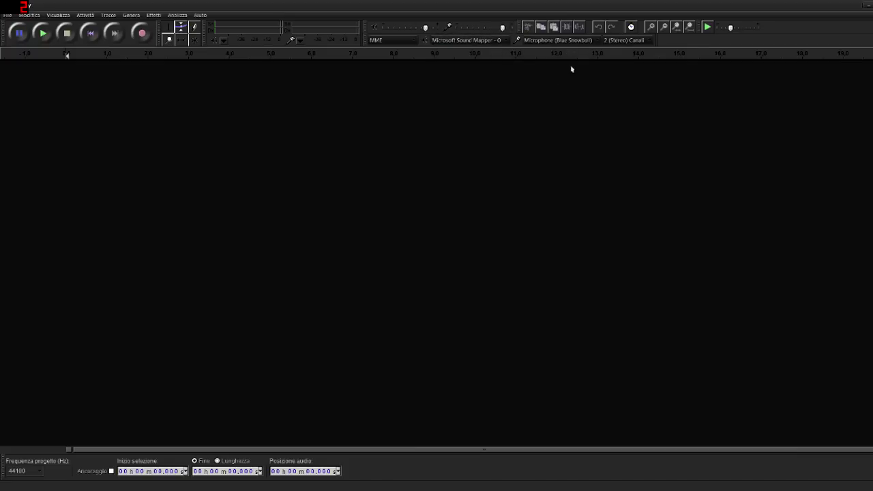
click(569, 40)
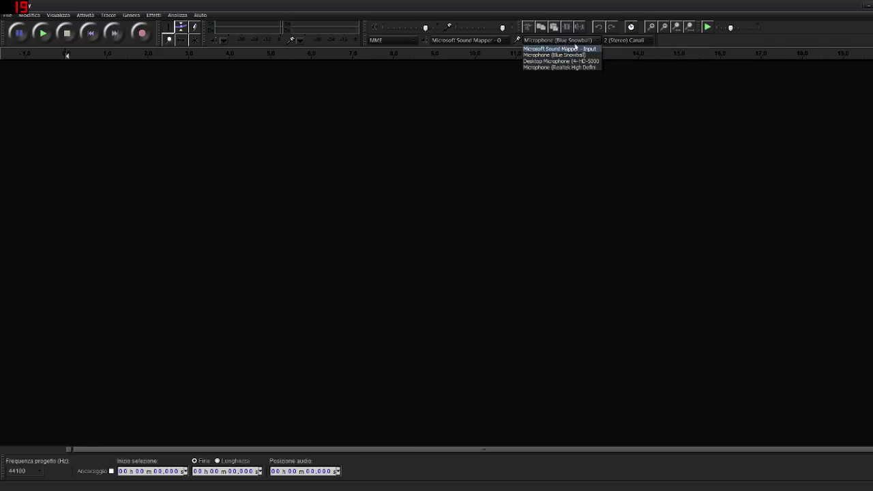
click(574, 41)
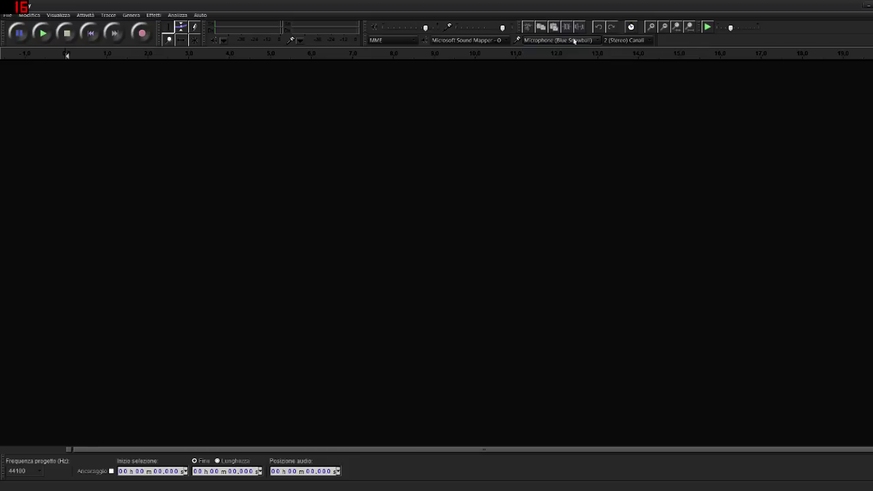
Step: Record a stereo voice clip about 9 seconds long with the microphone
click(142, 36)
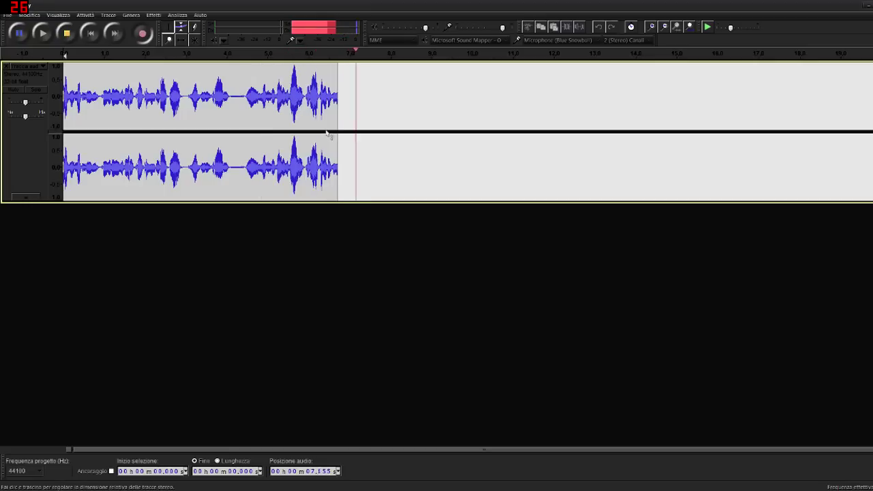
click(68, 33)
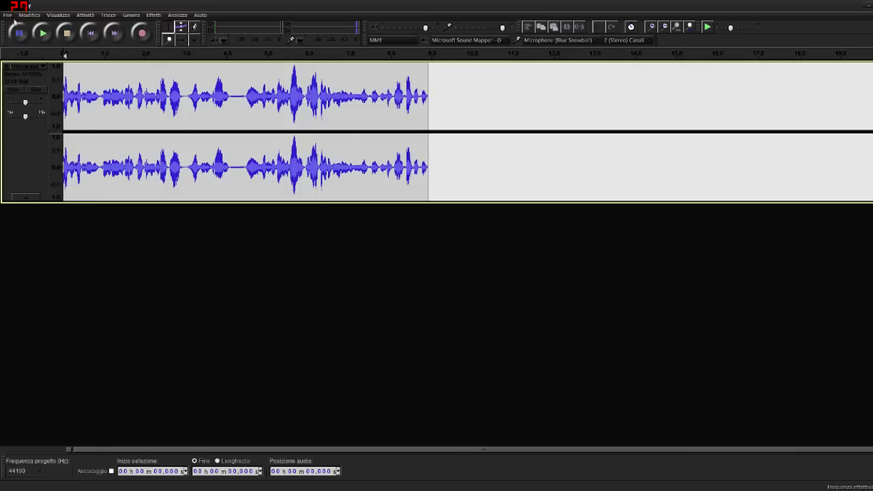
Step: Export the voice recording to the desktop as an MP3 file named fser, leaving the metadata blank
click(7, 15)
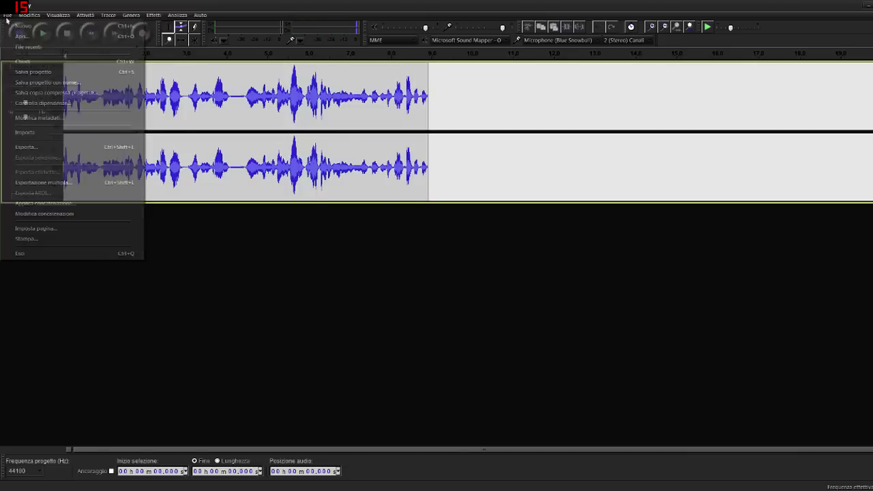
click(54, 145)
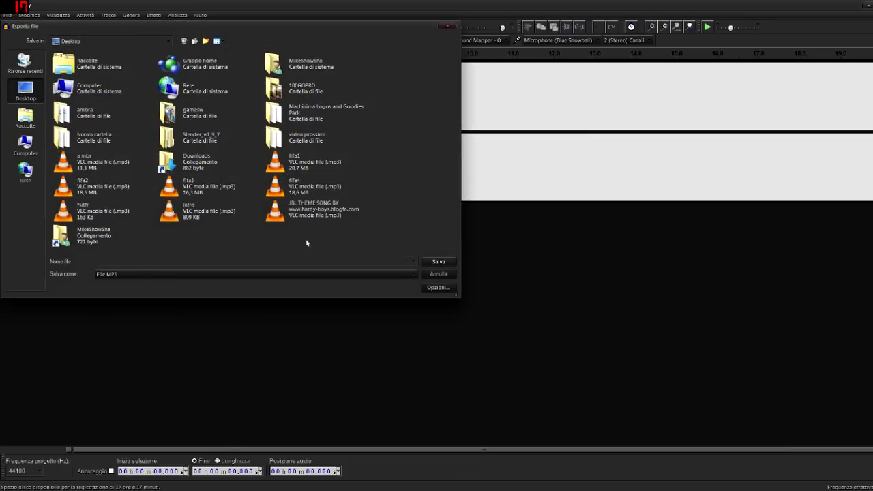
text(prova)
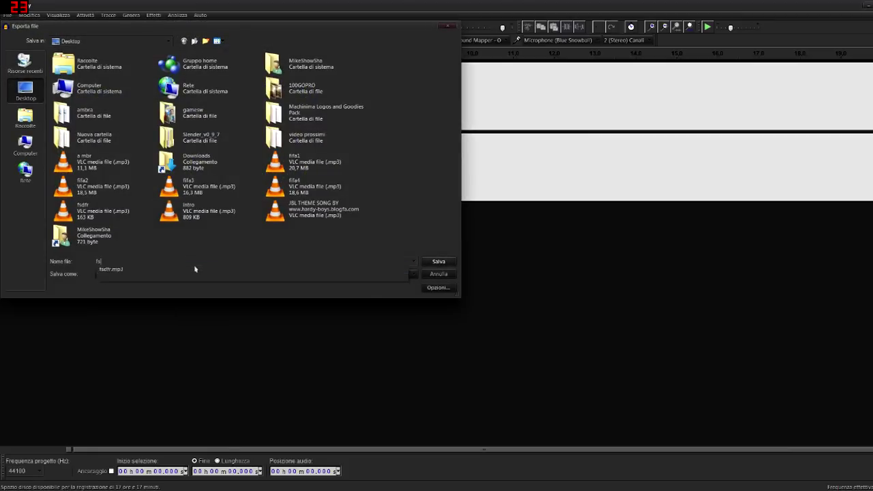
click(436, 262)
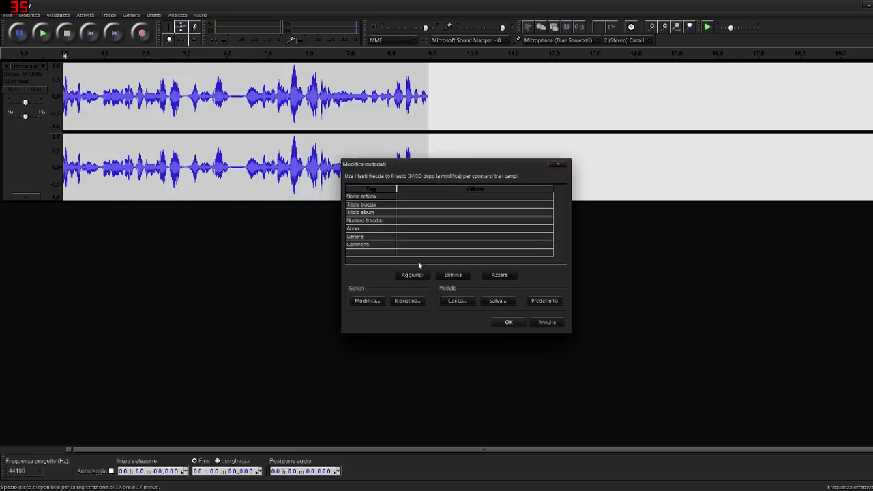
click(501, 325)
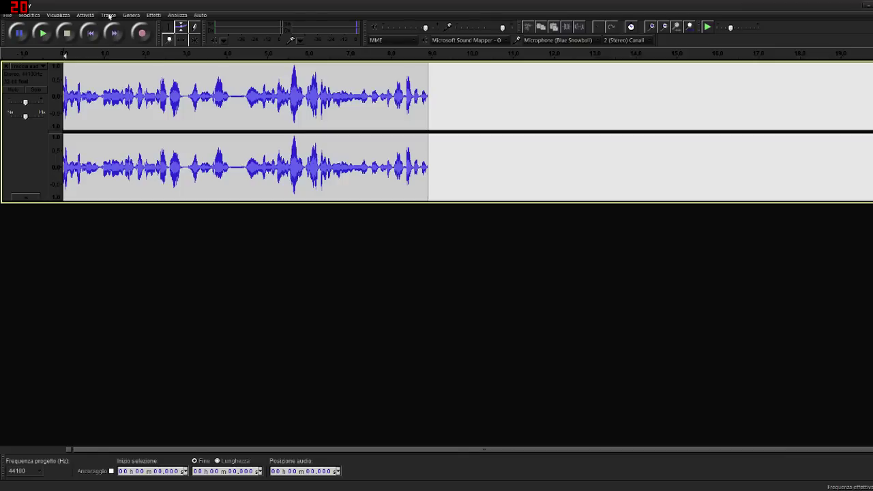
click(153, 15)
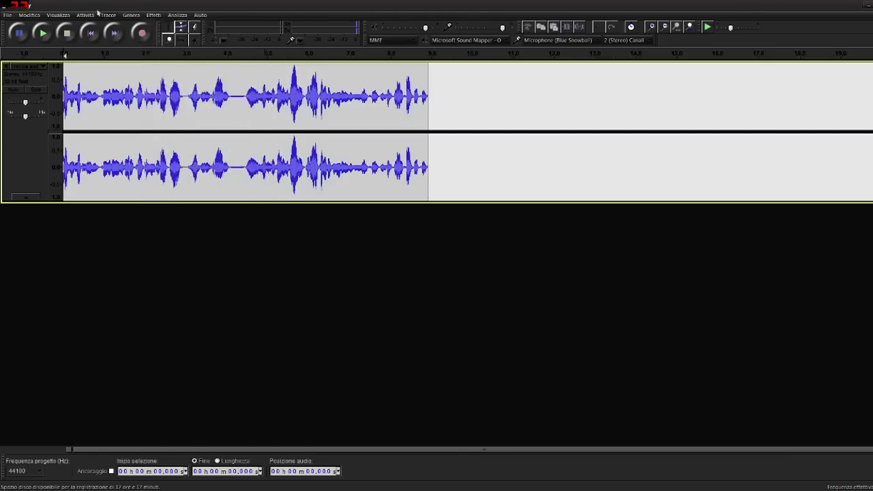
mouse_move(58, 16)
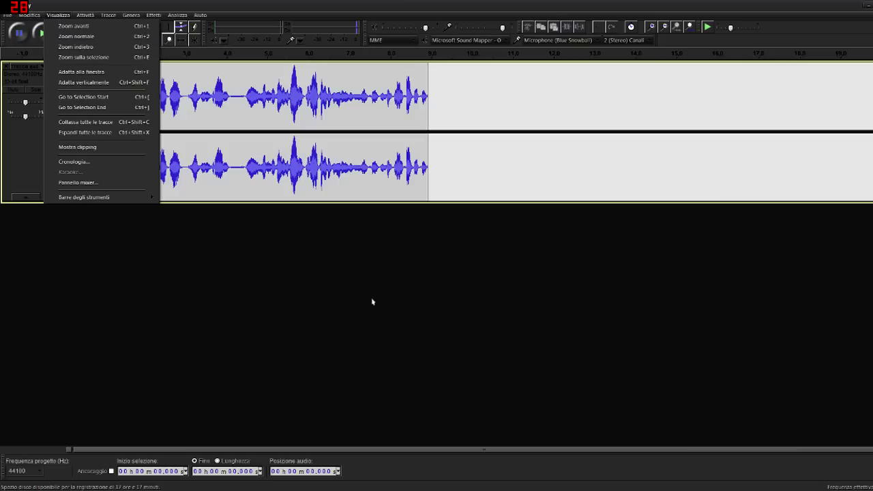
click(387, 277)
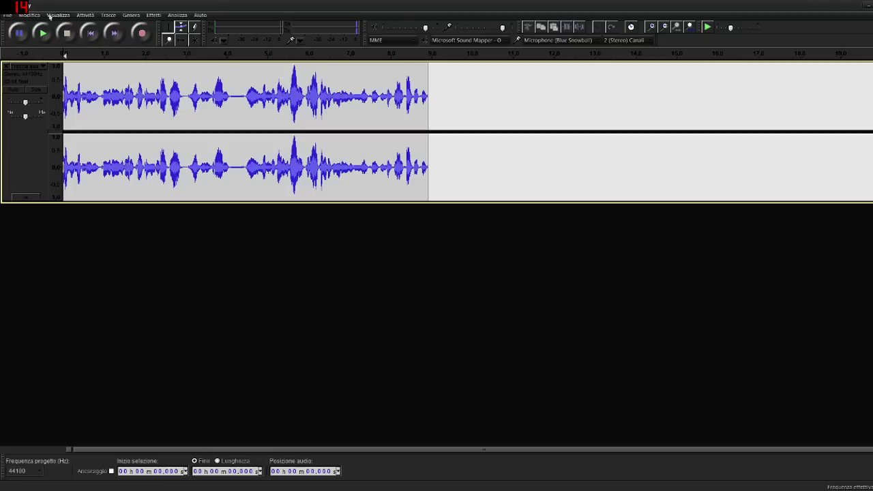
Step: Review the device, quality and recording preferences, and cancel without changing anything
click(25, 15)
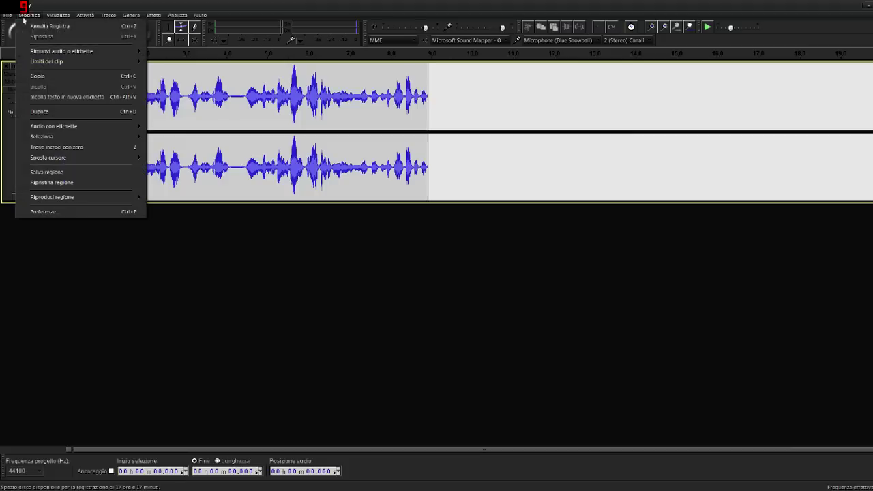
click(53, 212)
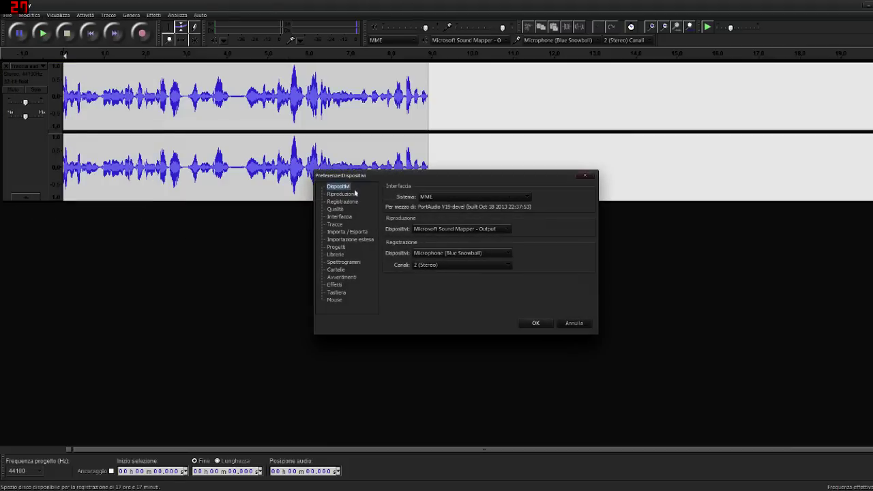
click(338, 209)
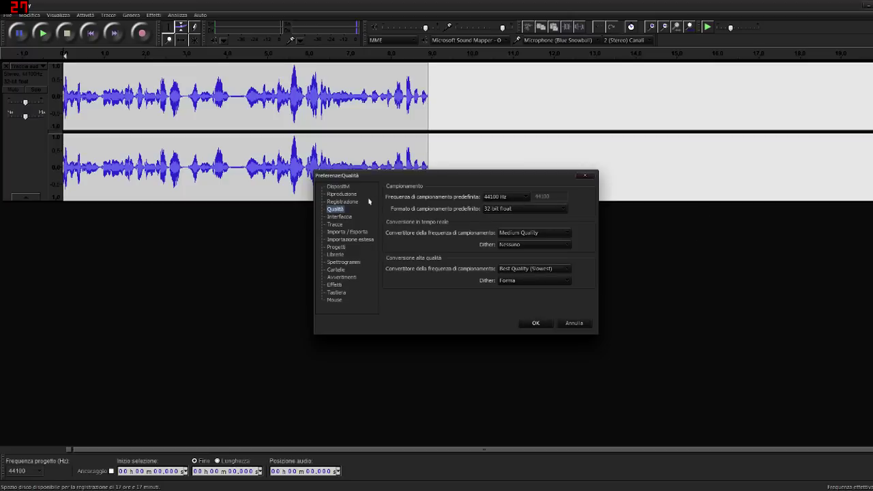
click(357, 204)
click(573, 325)
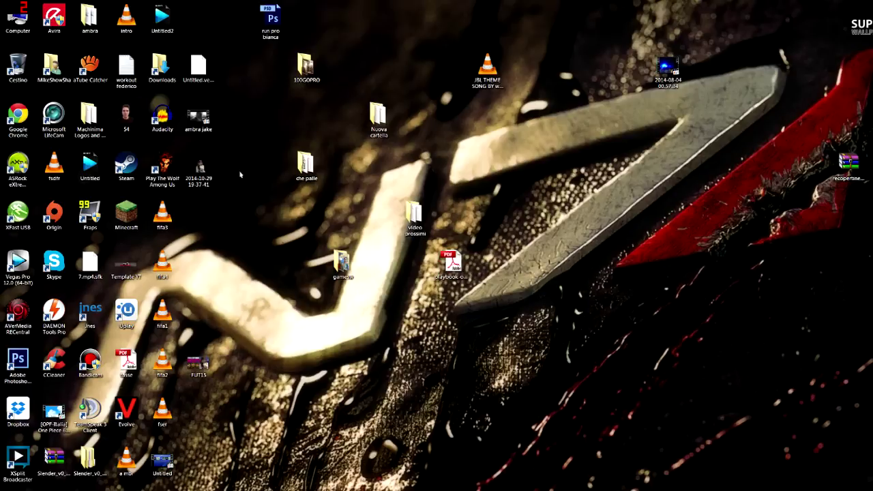
Step: Switch to Microsoft LifeCam, show its settings and start capturing webcam video at 1280x720 HD
double_click(69, 127)
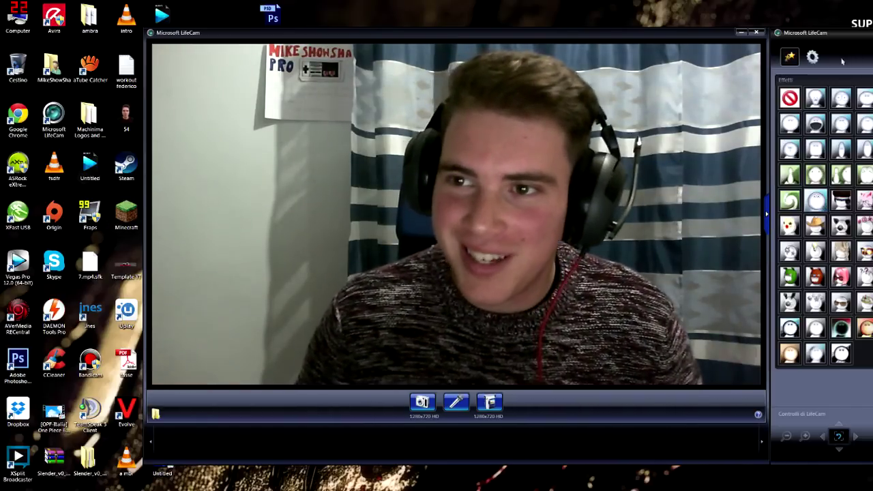
click(814, 58)
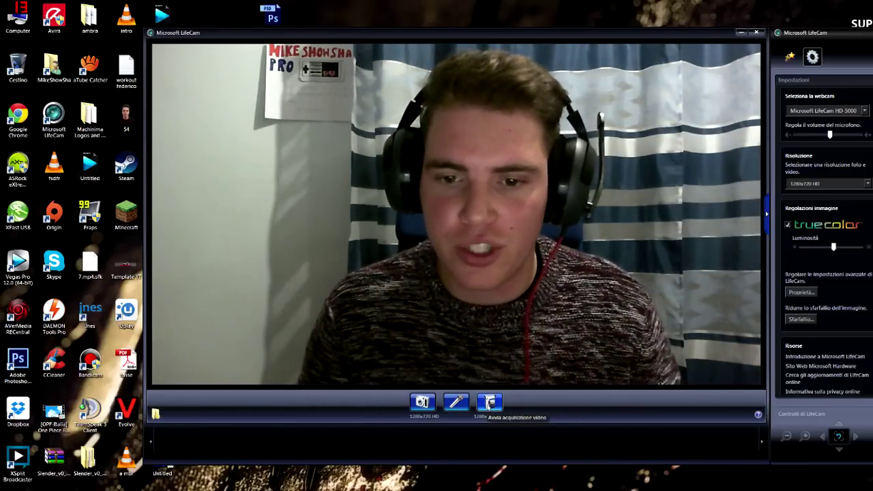
click(487, 413)
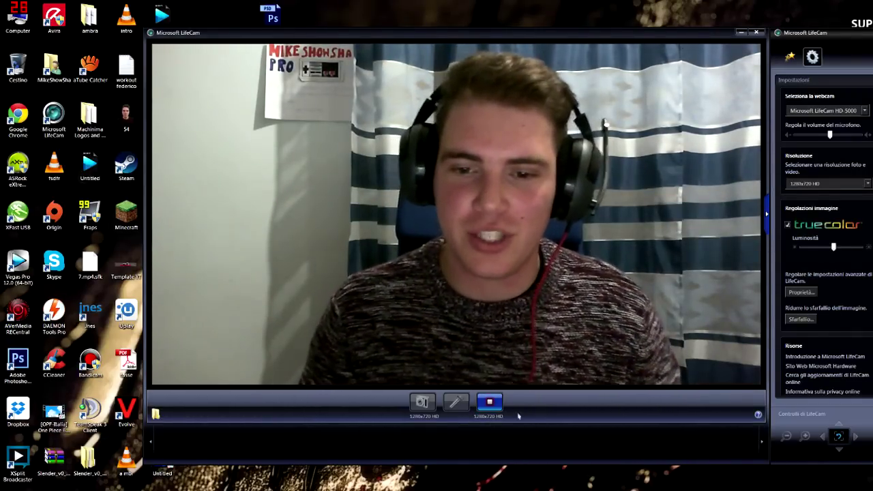
Step: Stop the webcam recording and open the captured clip for review before closing LifeCam
click(489, 402)
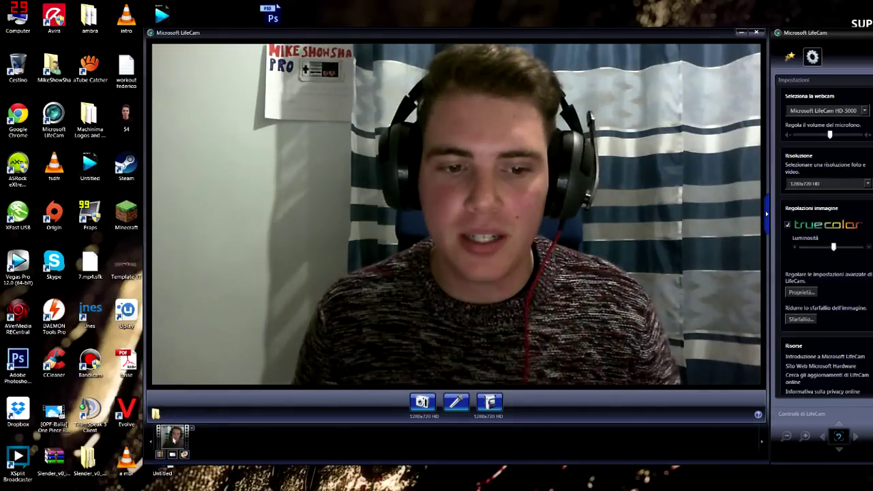
double_click(174, 438)
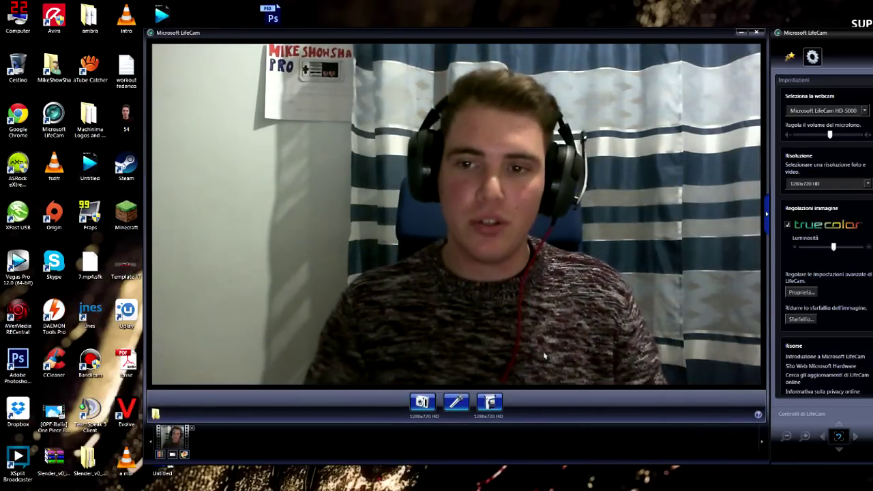
click(755, 32)
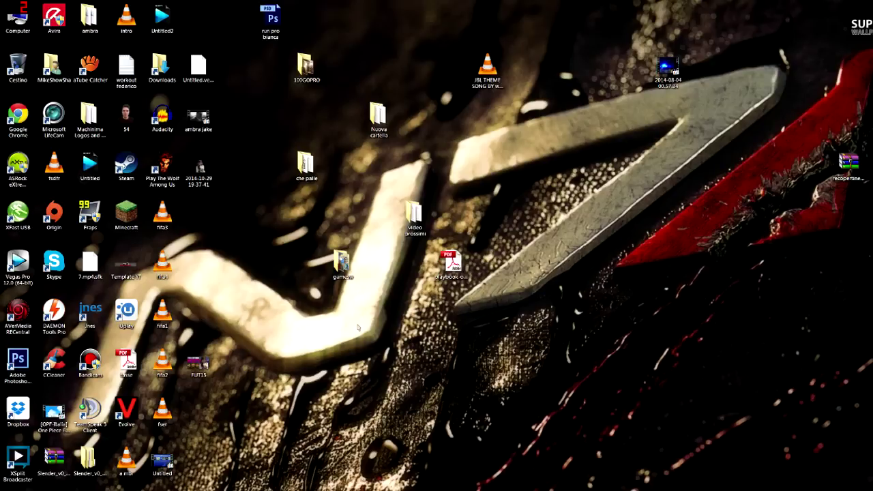
Step: Switch to Vegas Pro 12.0 and review the video and audio settings for a new project, cancelling without creating one
double_click(17, 262)
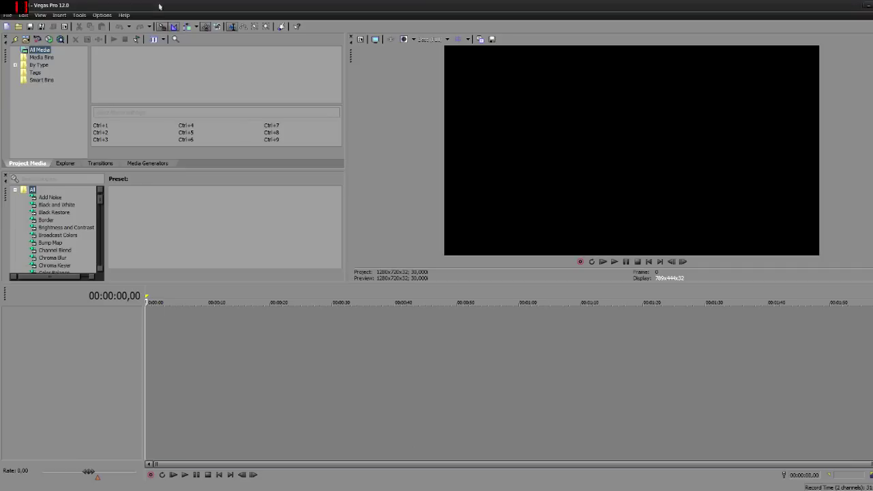
click(7, 14)
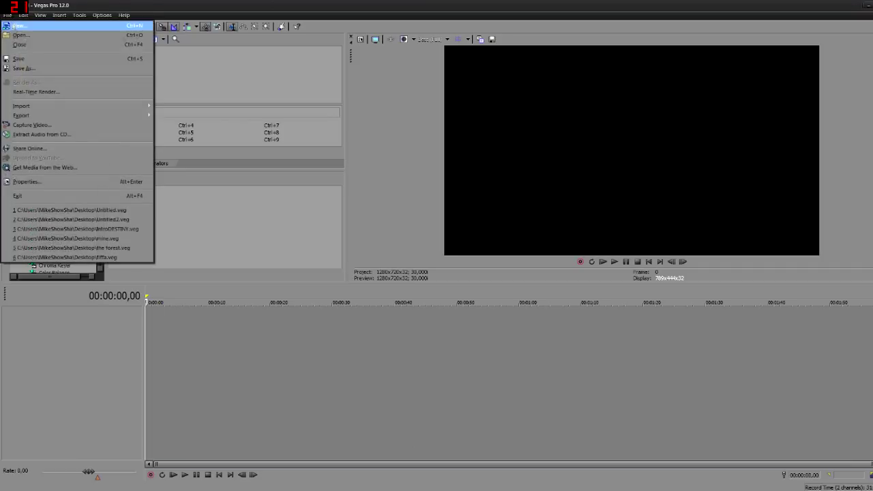
click(19, 26)
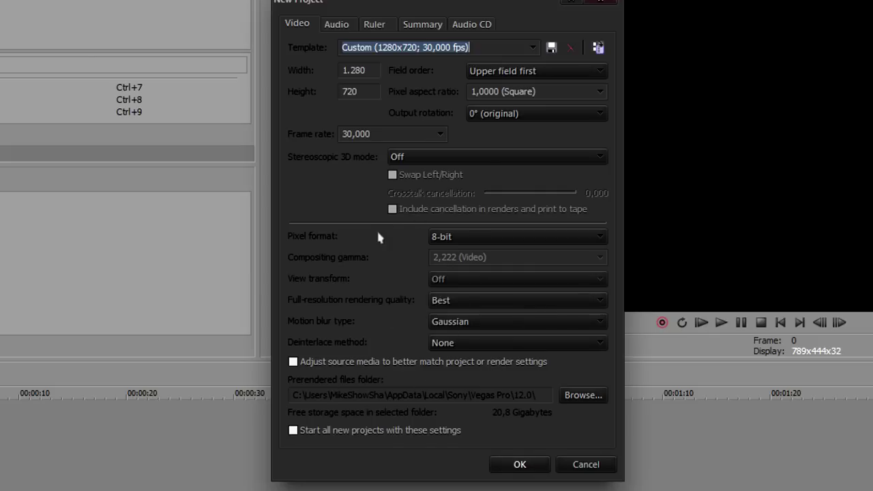
click(344, 33)
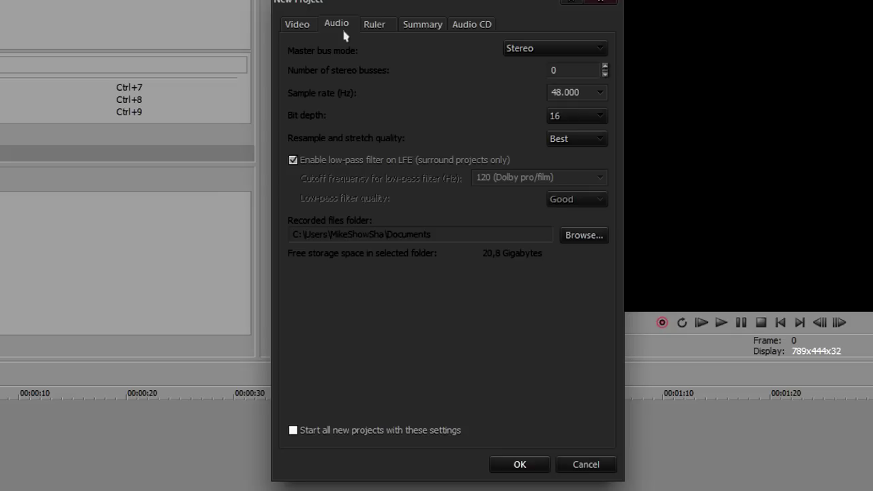
click(307, 30)
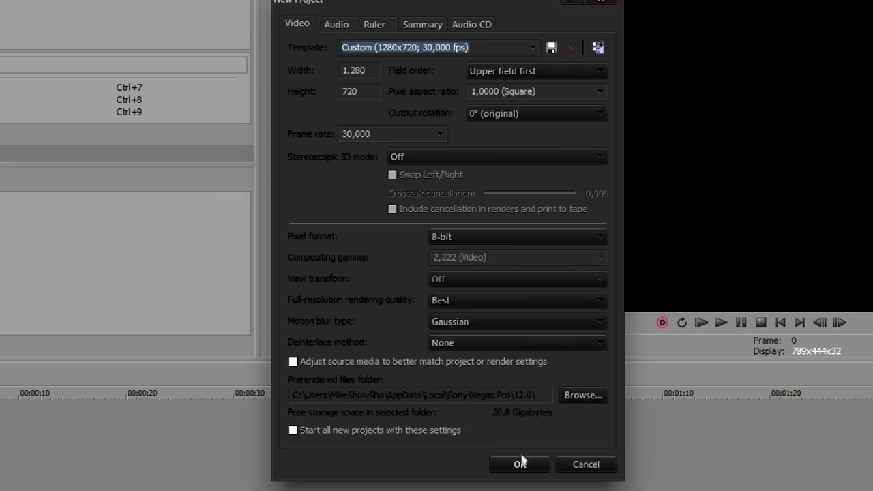
click(578, 469)
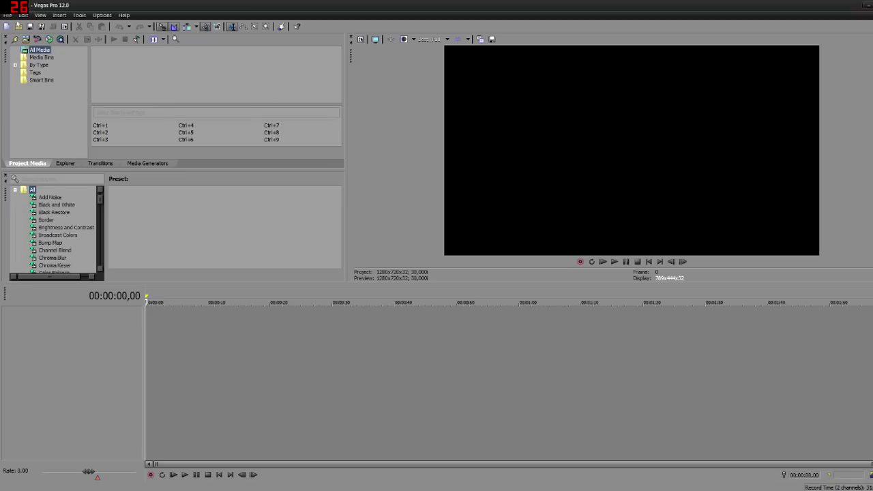
click(18, 26)
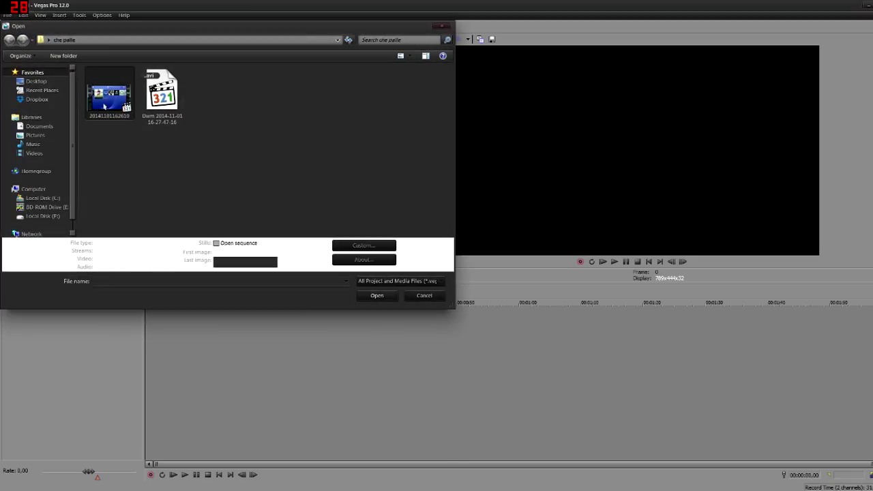
click(109, 96)
click(374, 305)
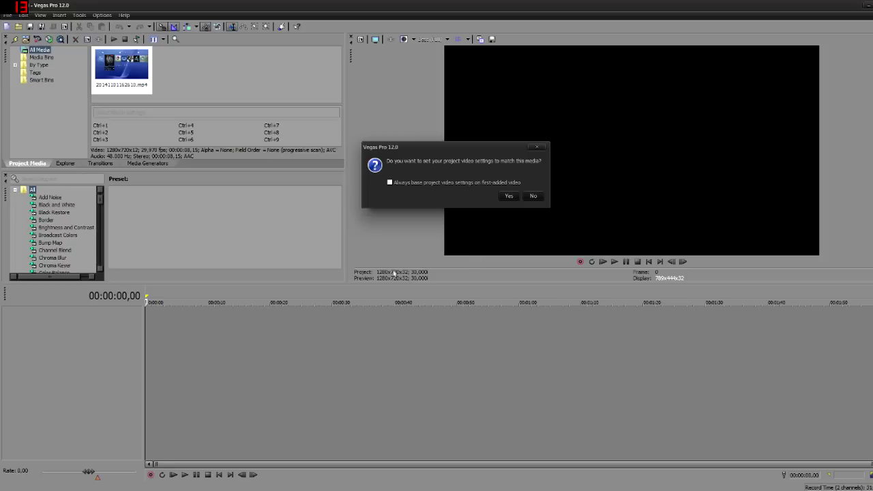
click(534, 196)
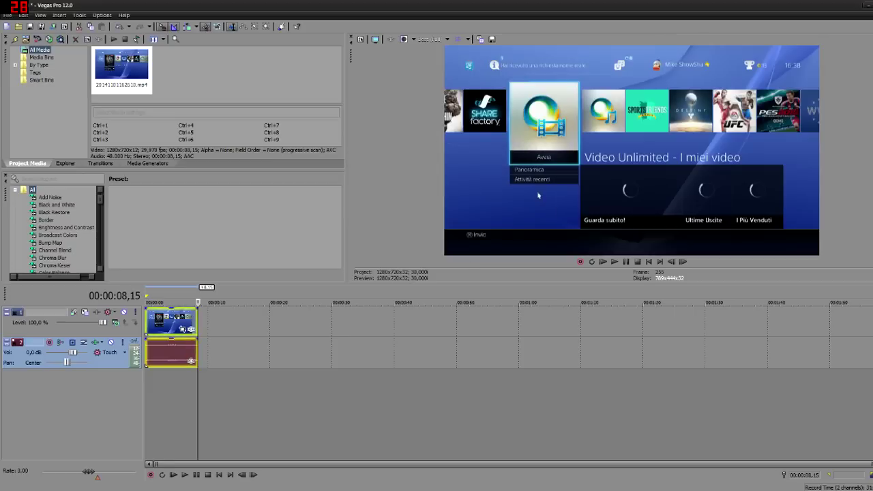
Step: Play the gameplay clip from the start of the timeline and look through the insert commands
click(145, 380)
key(space)
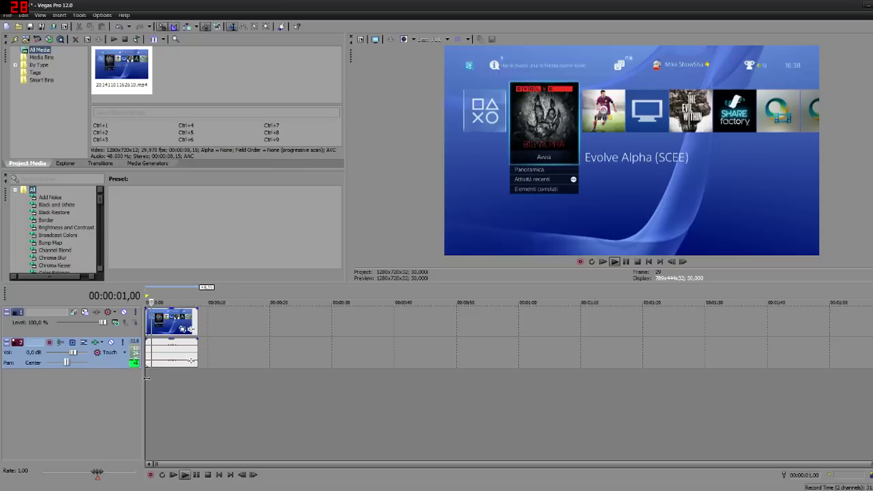
key(space)
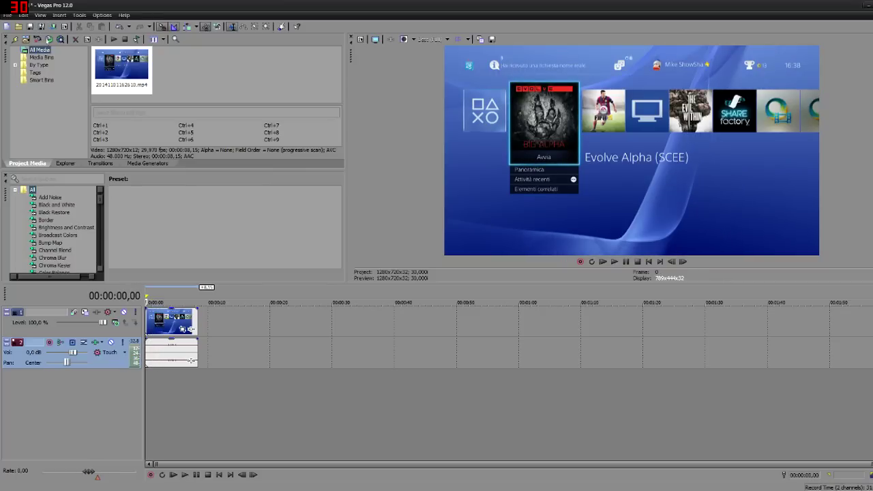
click(60, 15)
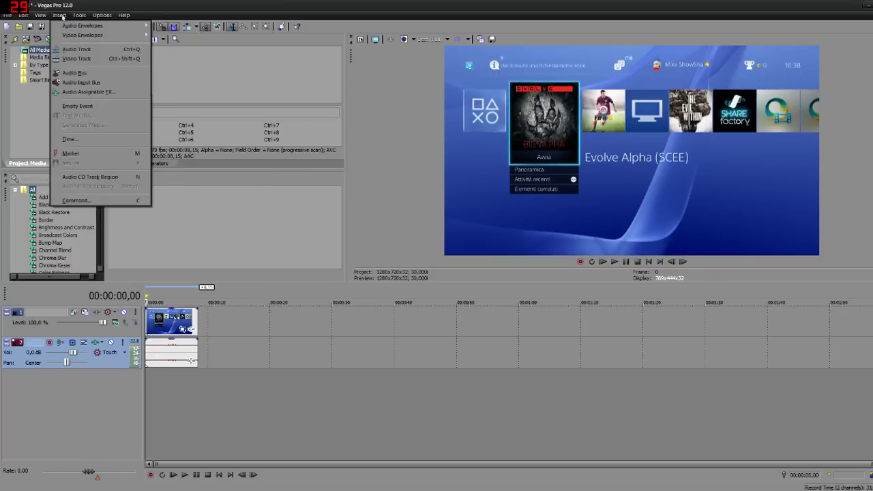
click(60, 15)
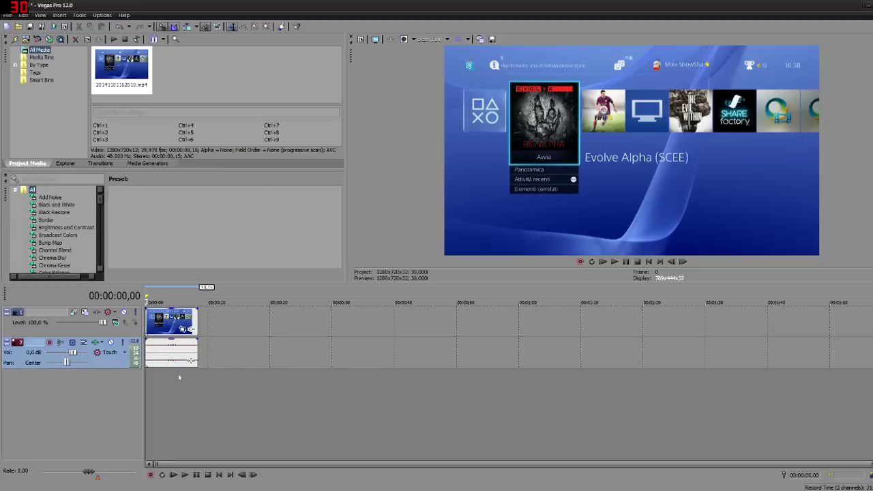
Step: Split the gameplay video and its audio at 00:00:03,01 and again at 00:00:05,19
scroll(776, 455, up, 2)
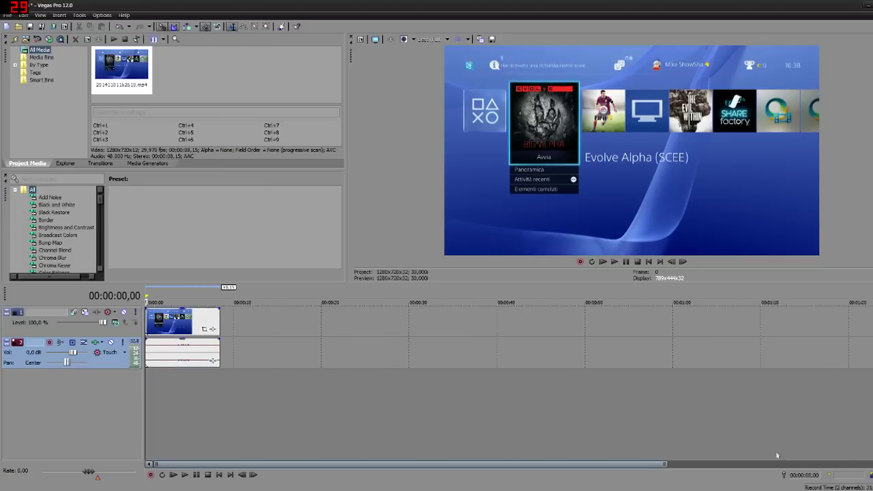
click(172, 399)
key(s)
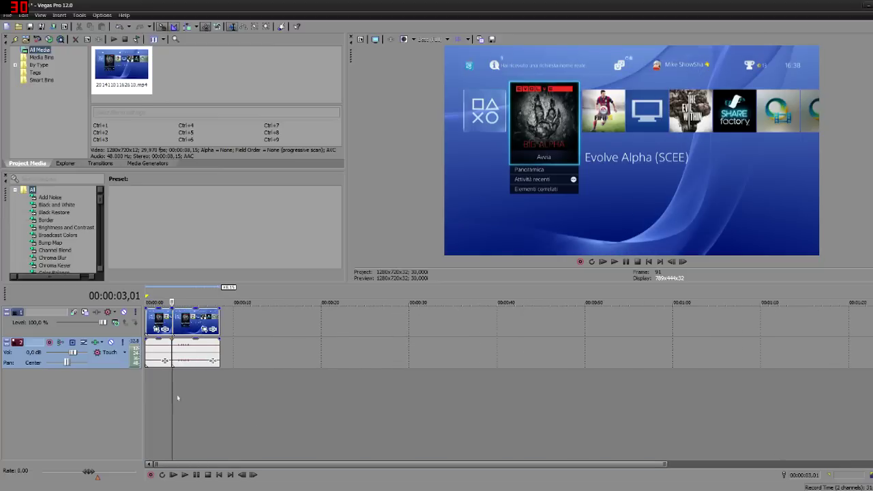
click(195, 399)
key(s)
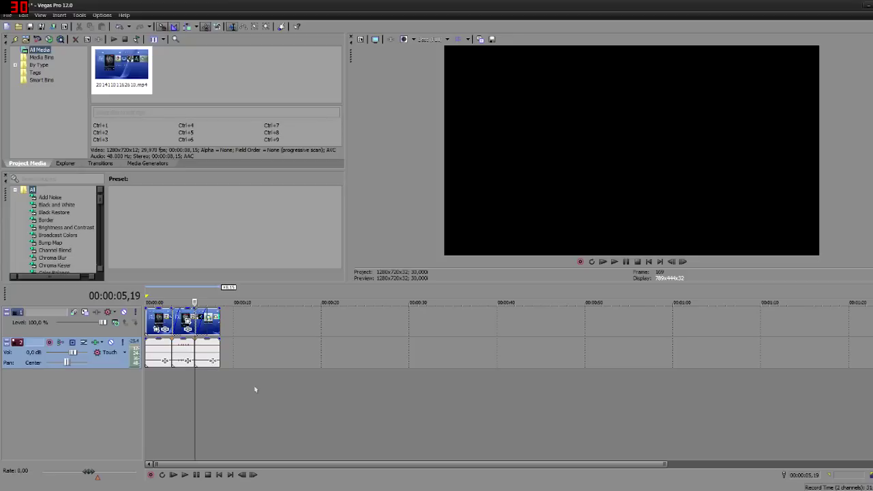
Step: Add an empty audio track and an empty video track to the project
right_click(255, 389)
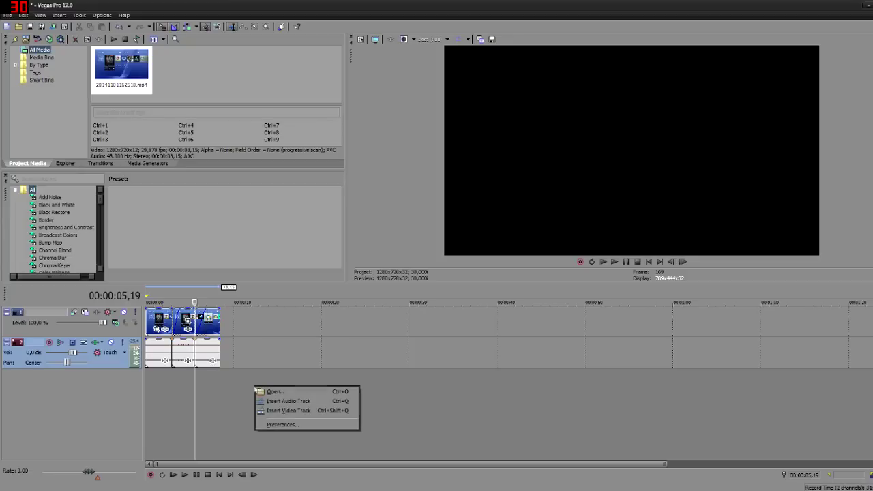
click(272, 402)
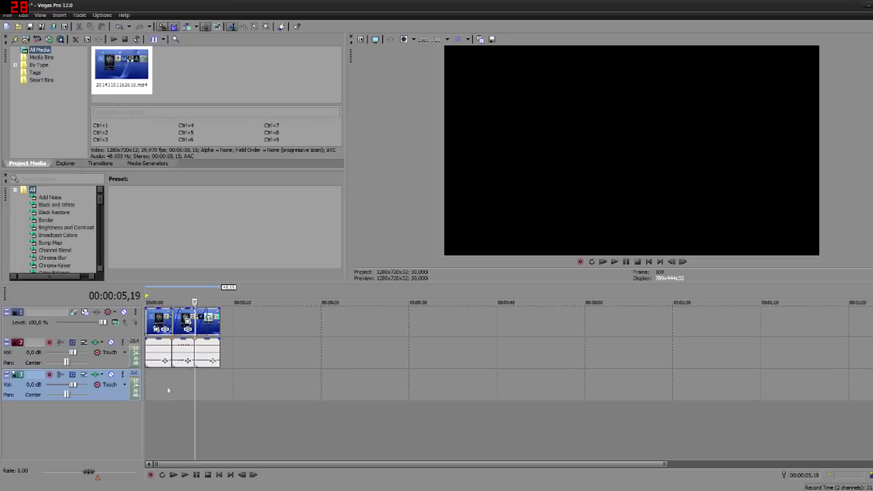
right_click(255, 414)
click(287, 435)
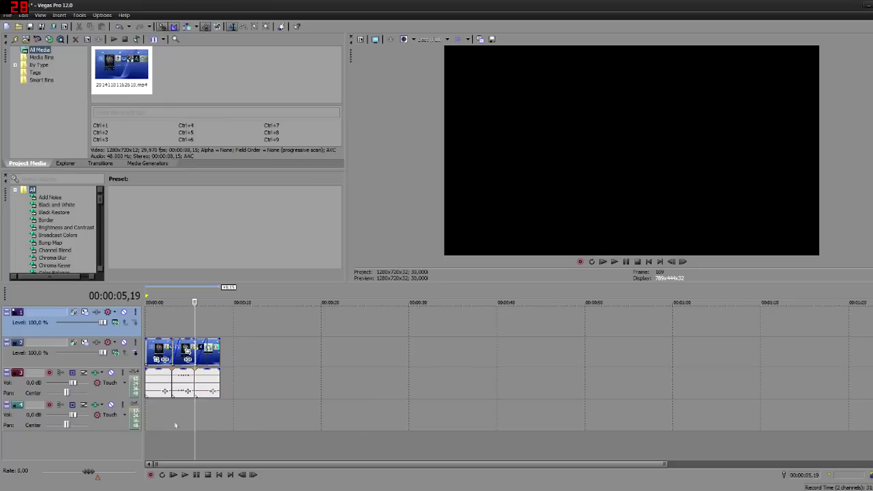
Step: Place the voice recording fser.mp3 from the desktop at the start of the empty audio track and preview it with the gameplay
click(146, 416)
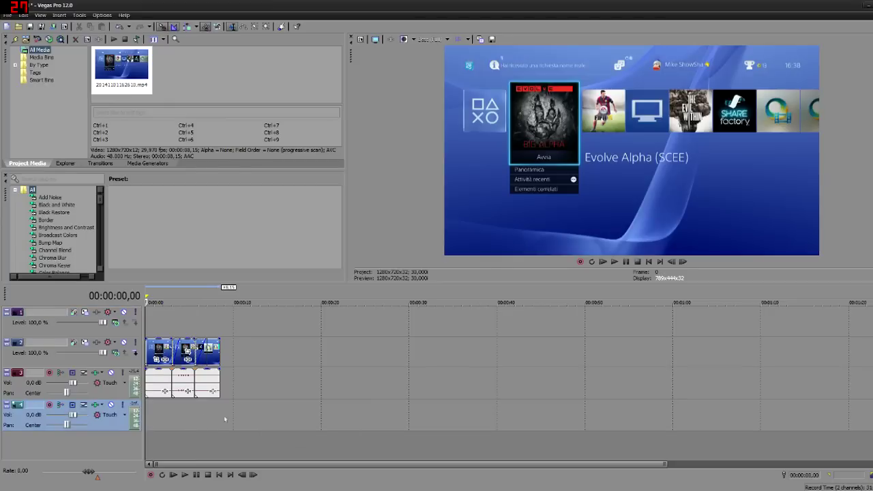
click(848, 4)
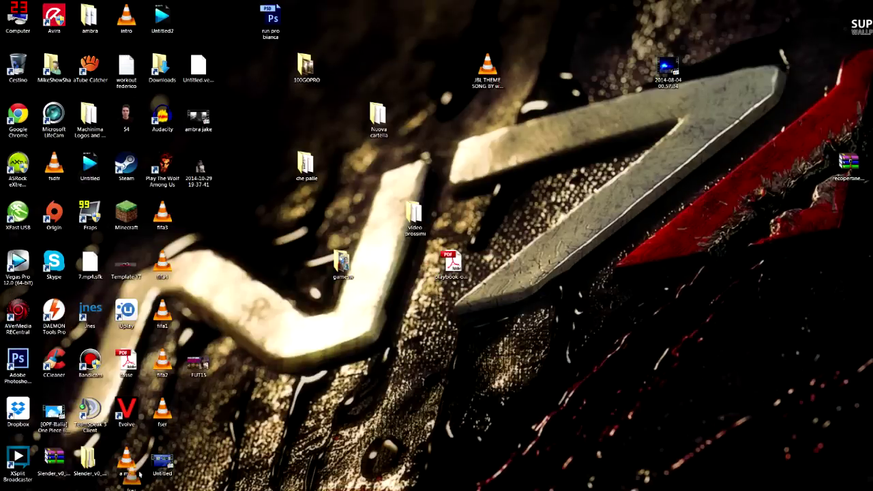
click(177, 487)
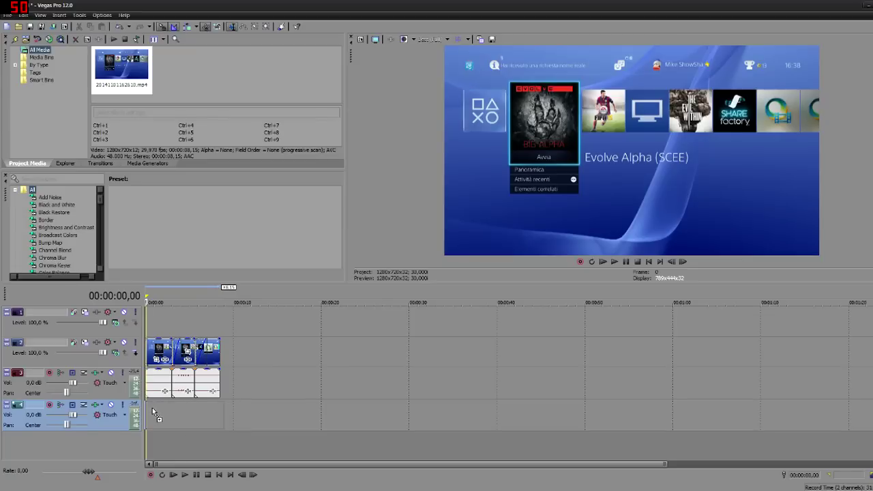
click(146, 426)
key(space)
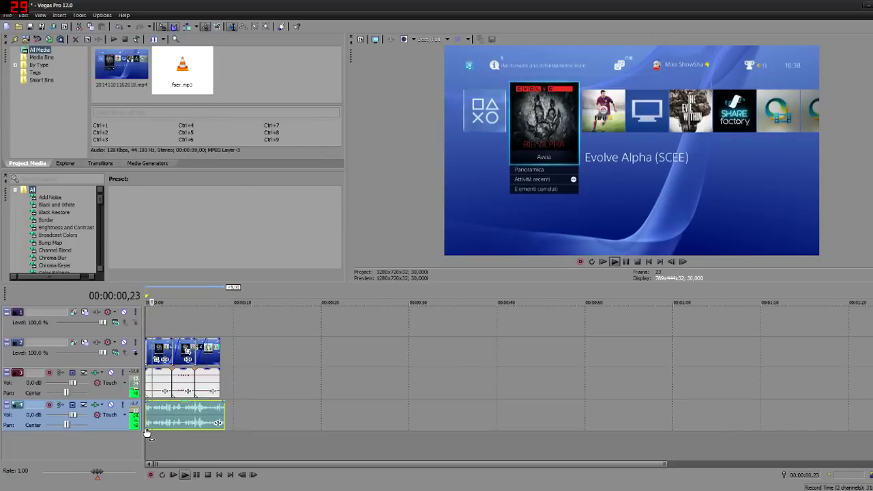
key(space)
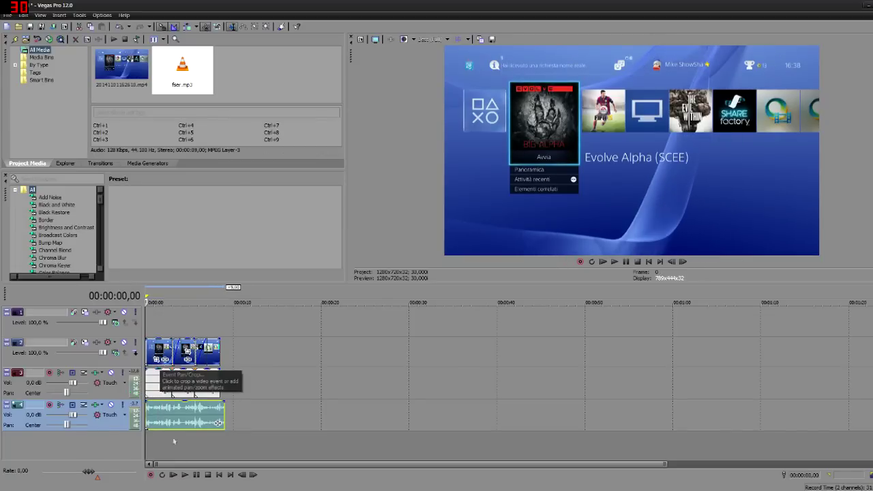
Step: Insert an extra video track and delete the surplus one
right_click(209, 452)
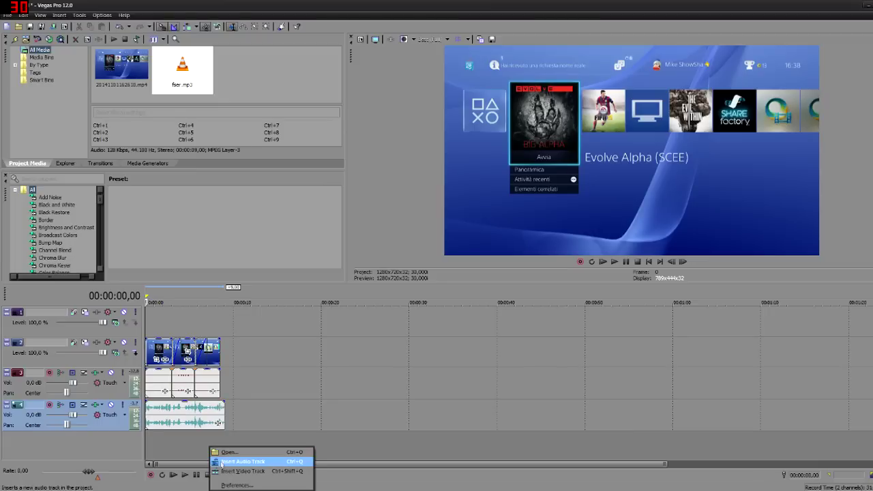
click(225, 469)
right_click(135, 360)
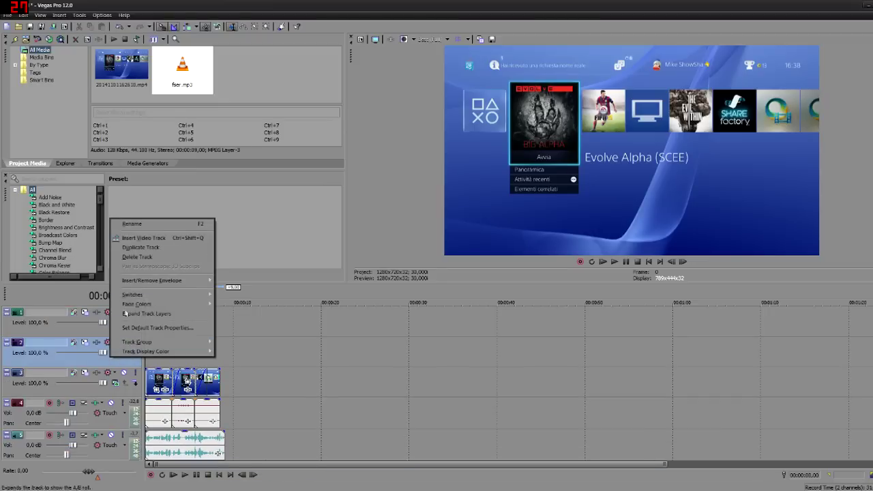
click(150, 259)
click(103, 331)
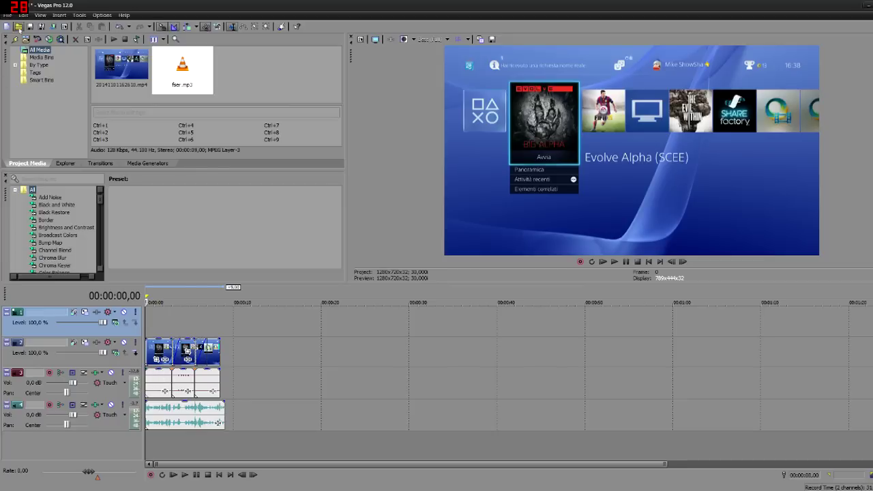
click(19, 27)
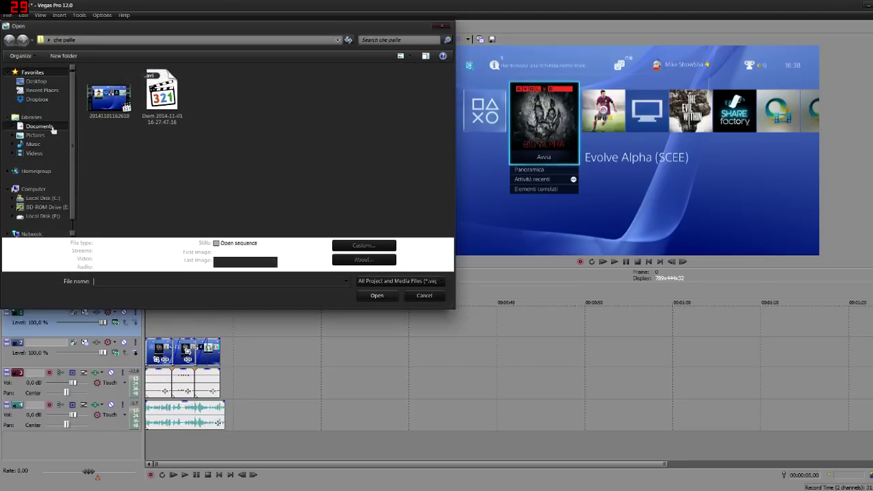
click(41, 135)
double_click(151, 144)
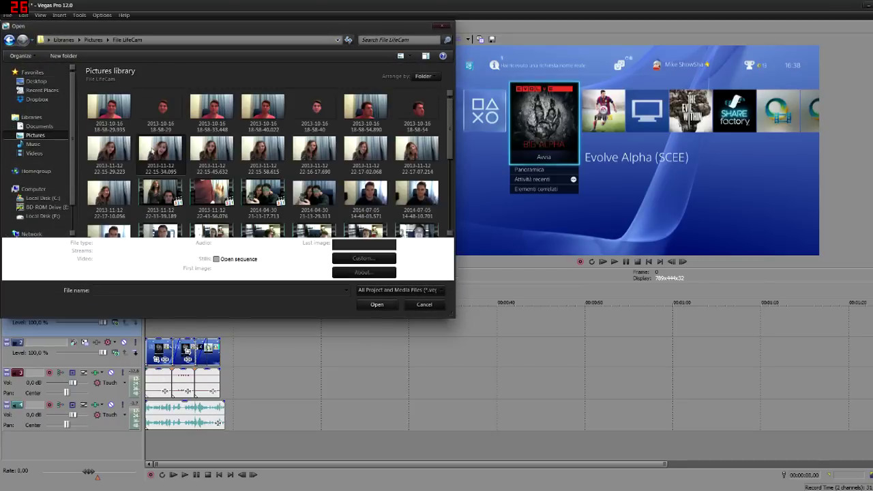
scroll(160, 197, down, 5)
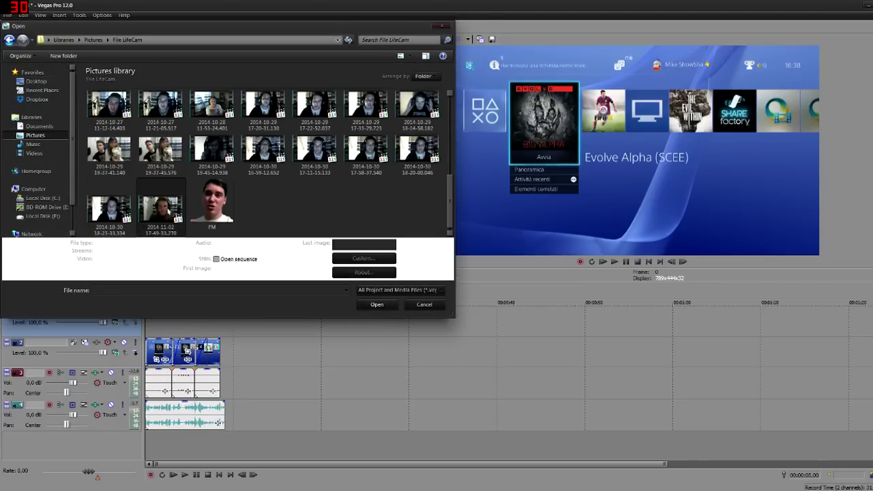
click(167, 207)
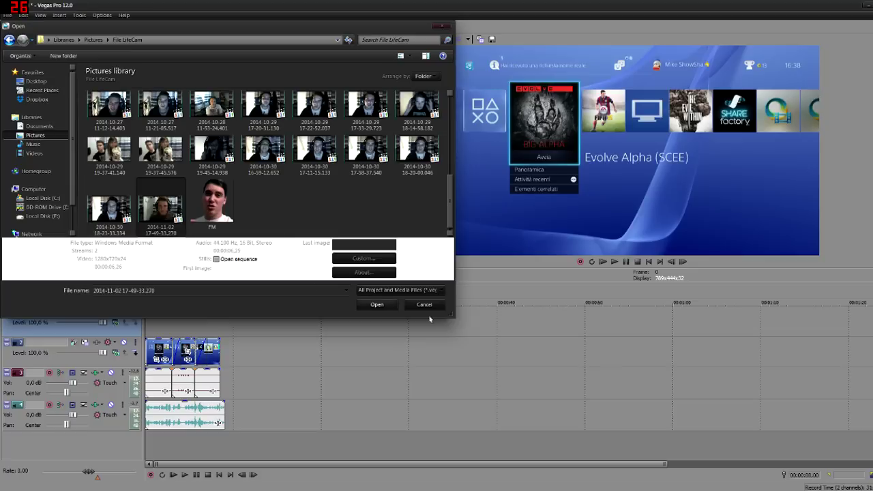
click(376, 304)
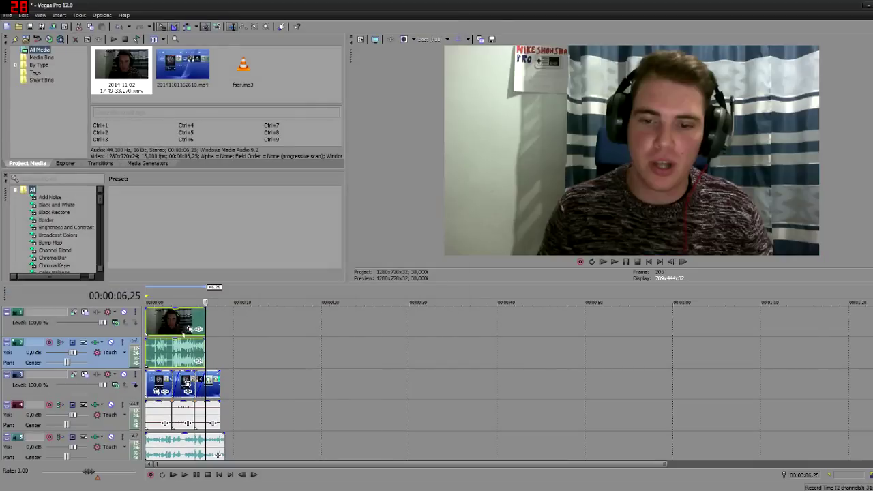
Step: Shrink the webcam track into the upper-right area of the frame with Track Motion and play back the result
click(166, 325)
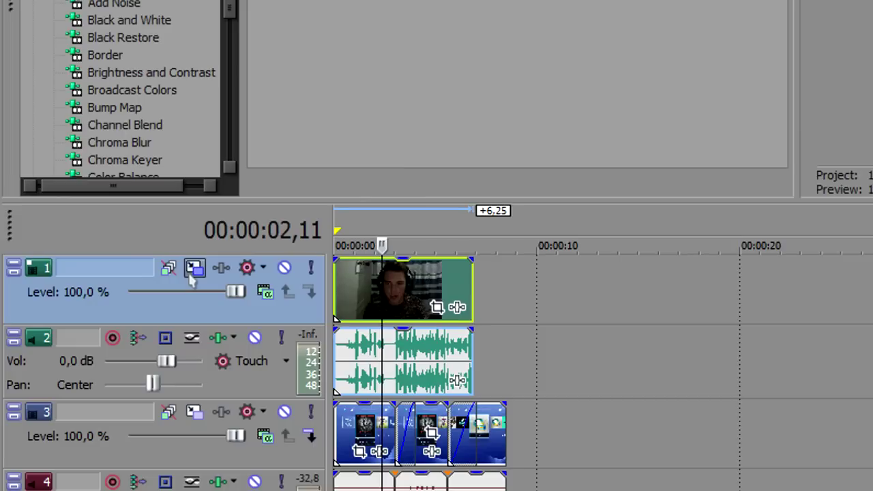
click(194, 268)
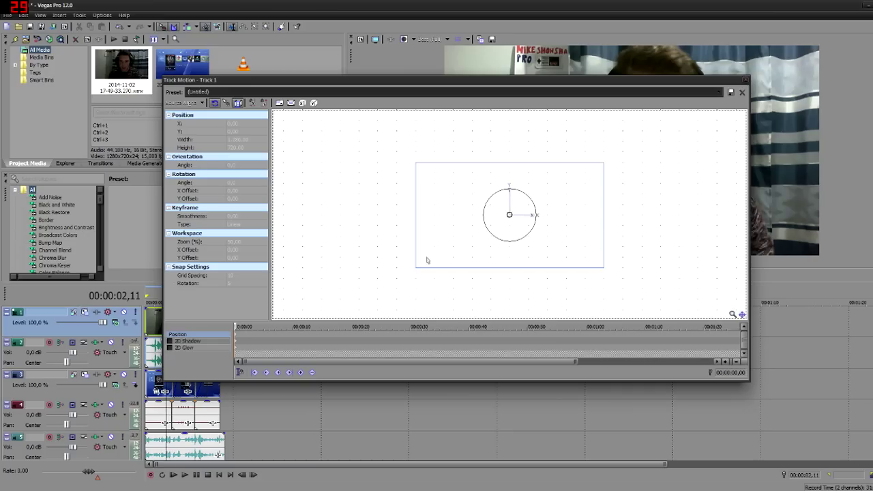
drag(440, 86, 440, 191)
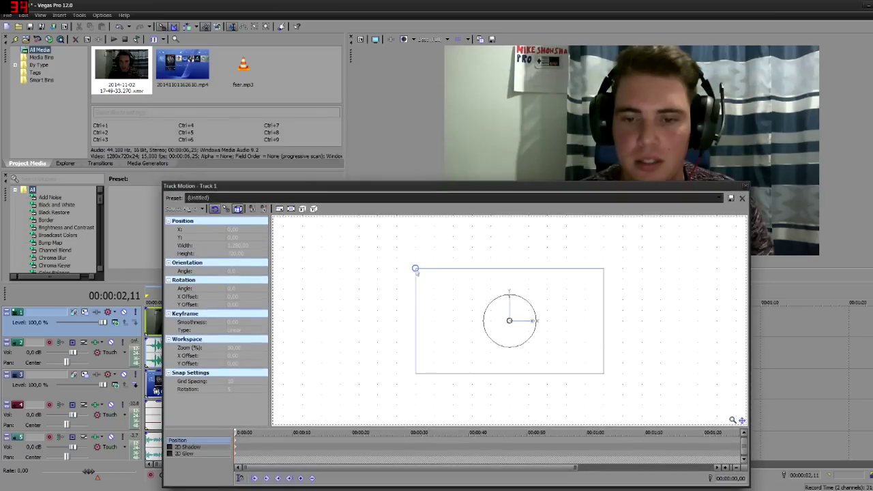
drag(415, 270, 429, 275)
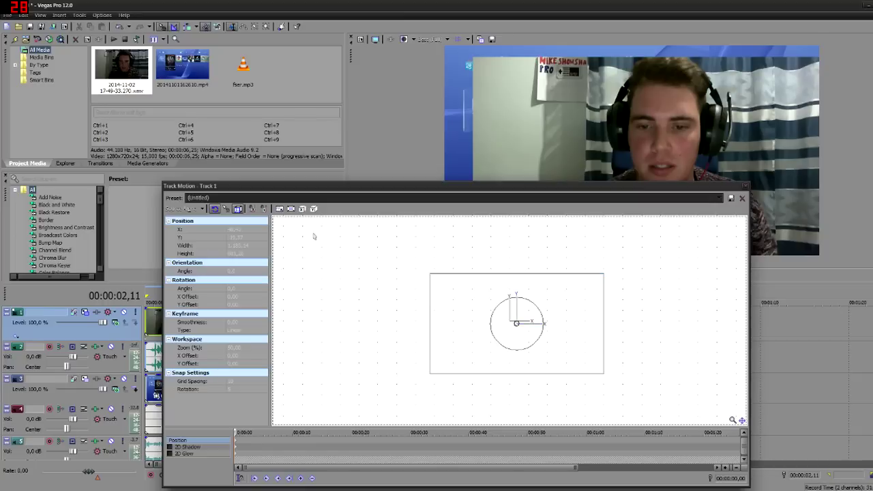
key(ctrl+z)
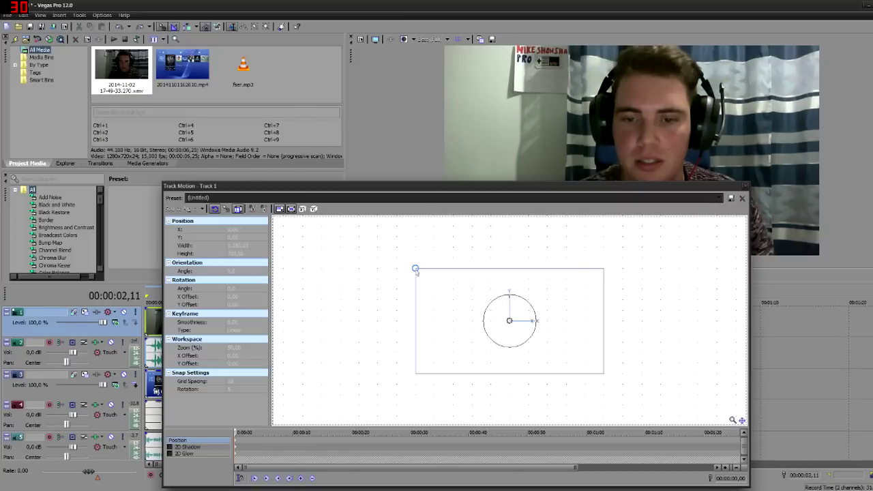
drag(415, 269, 567, 283)
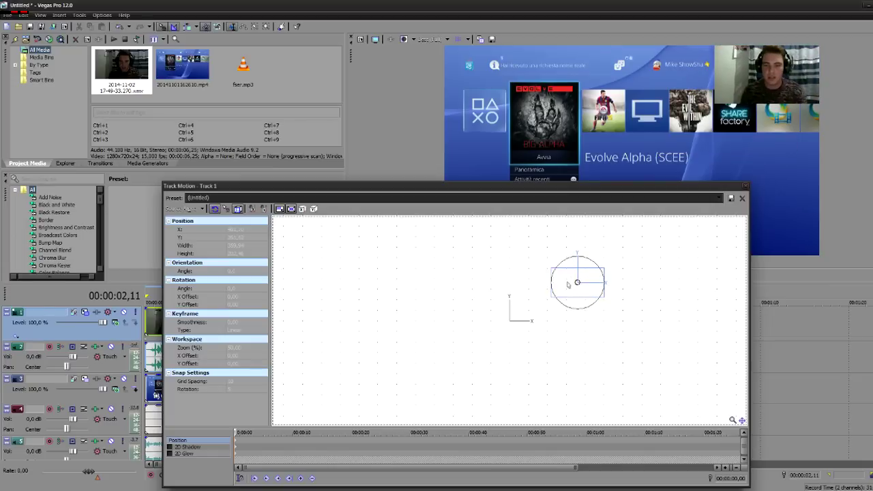
click(745, 185)
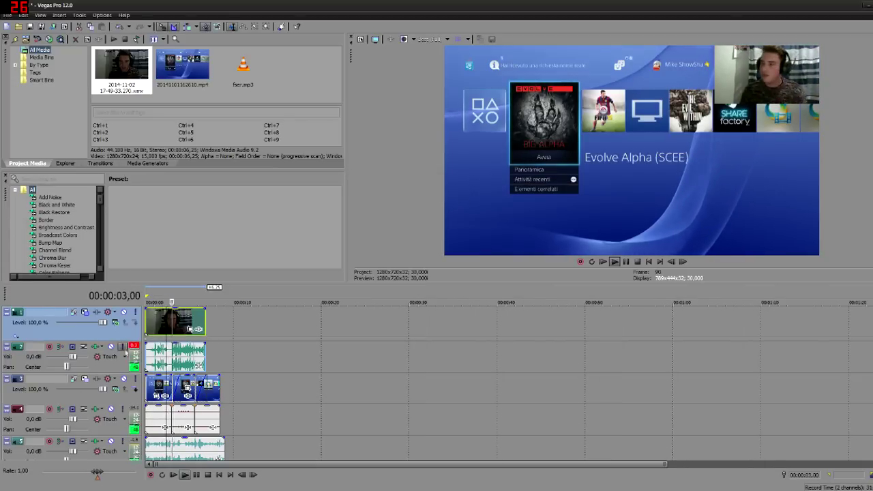
key(space)
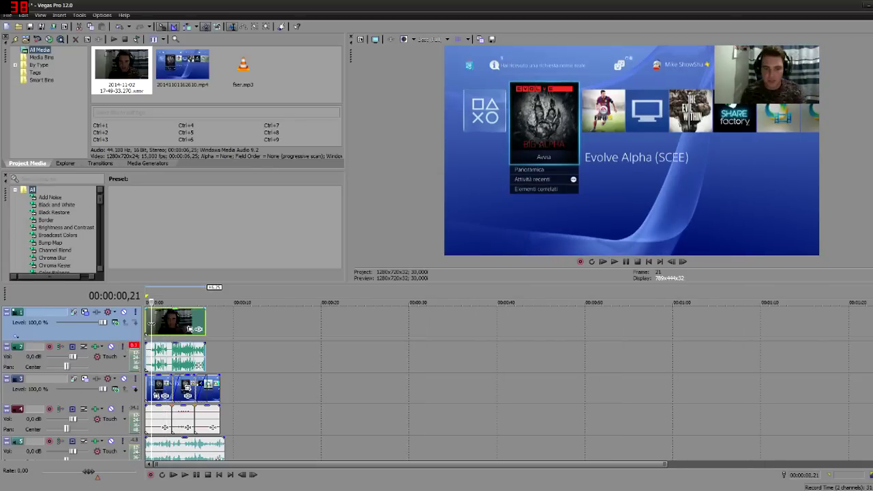
key(space)
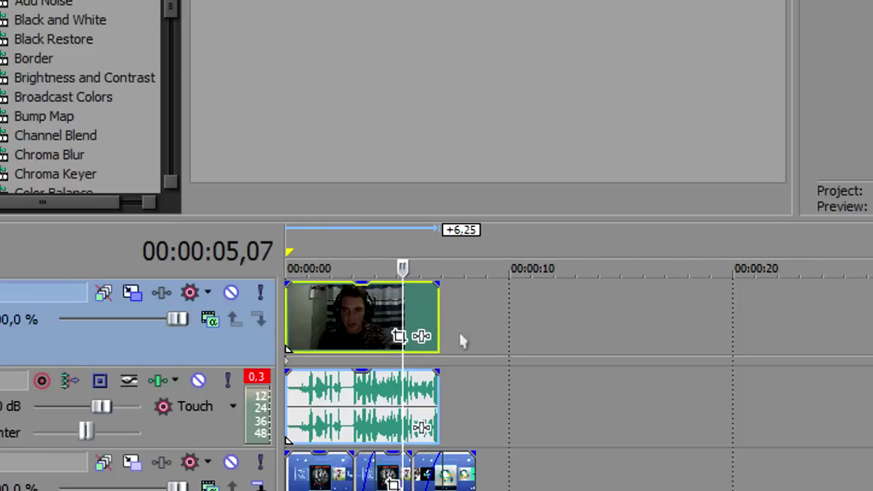
Step: Crop the webcam clip to a nearly square frame around the face with Event Pan/Crop, unlocking the aspect ratio
click(396, 341)
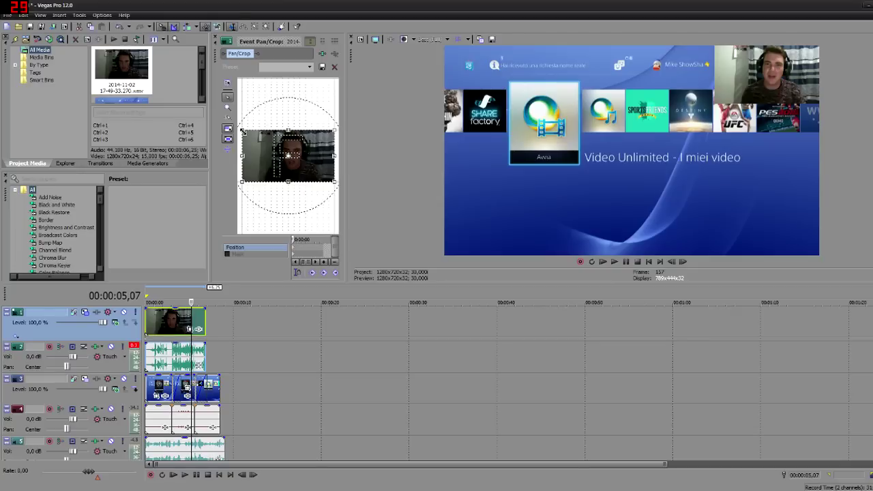
drag(243, 130, 286, 150)
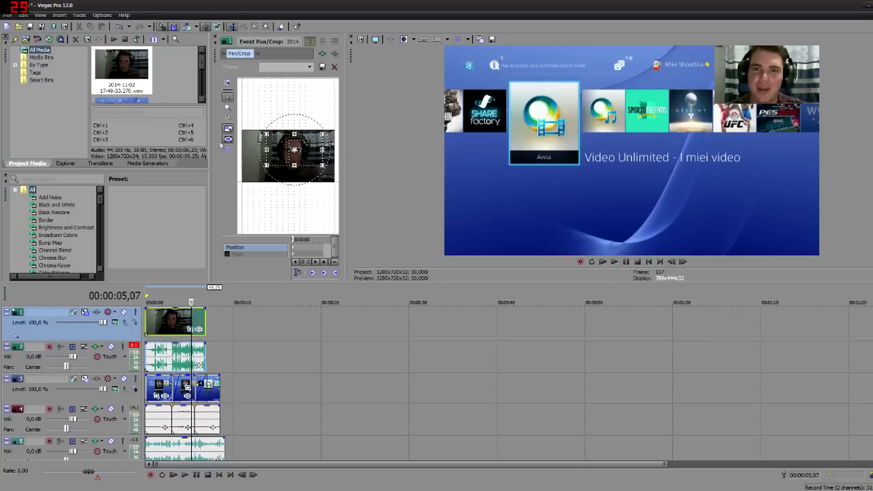
drag(265, 165, 261, 186)
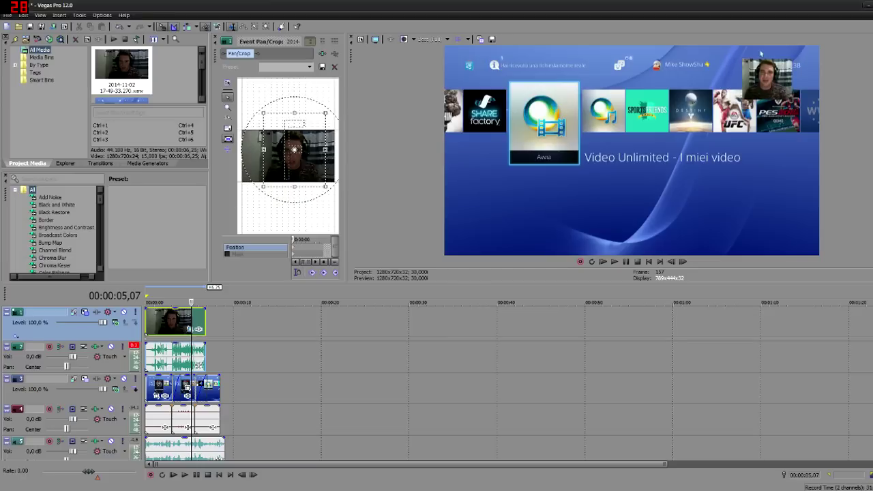
drag(298, 156, 296, 159)
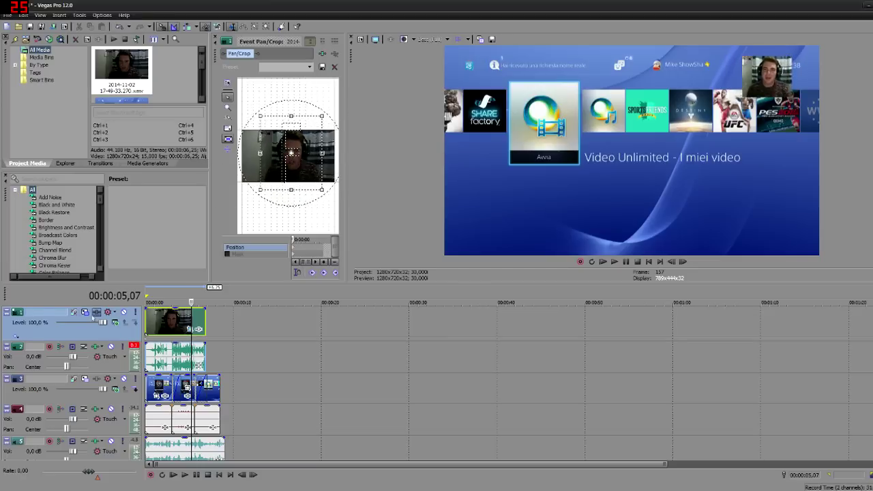
Step: Move the cropped facecam into the upper-right corner of the frame with Track Motion and play the project from the start
click(84, 311)
drag(565, 283, 575, 279)
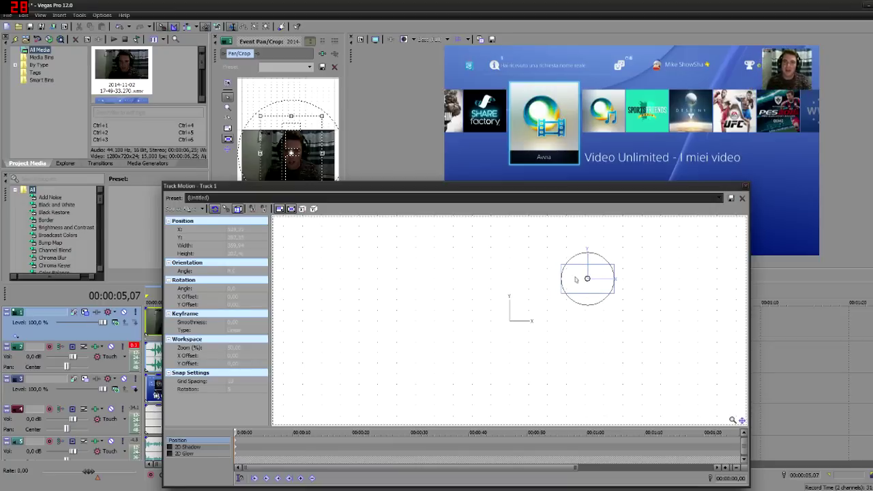
click(745, 186)
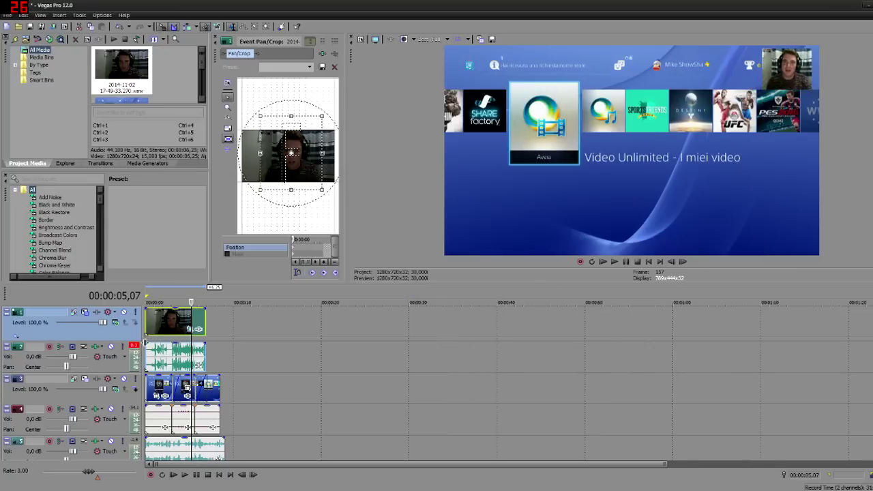
click(149, 328)
key(space)
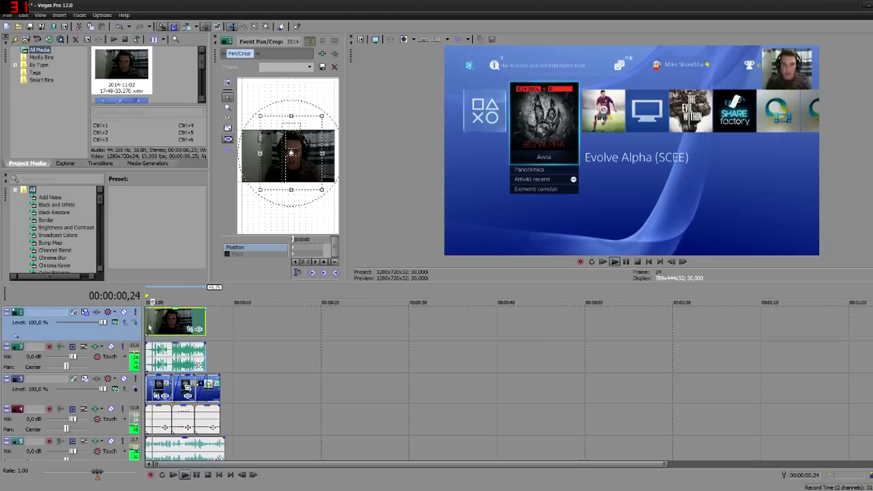
key(space)
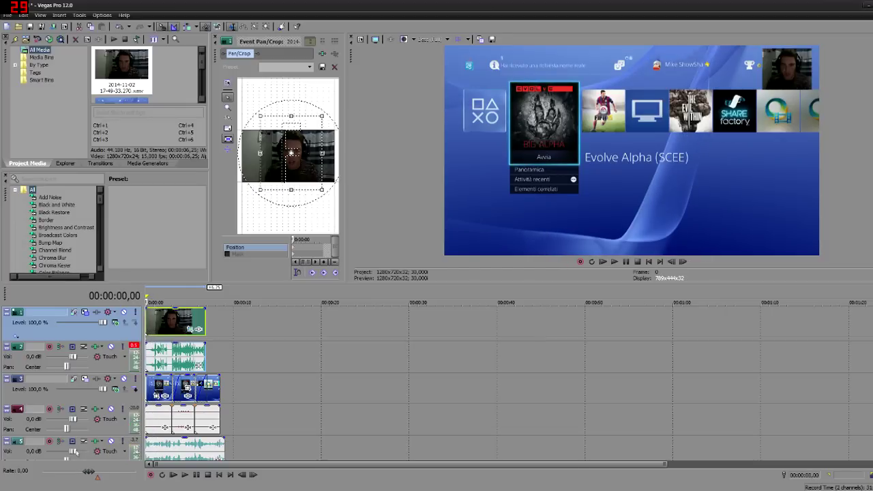
Step: Lower the voice recording track's volume to about -36,7 dB and the gameplay audio track's volume to about -4,7 dB
drag(73, 451, 50, 451)
drag(73, 419, 63, 419)
mouse_move(179, 309)
mouse_down()
mouse_move(180, 333)
mouse_move(178, 311)
mouse_up()
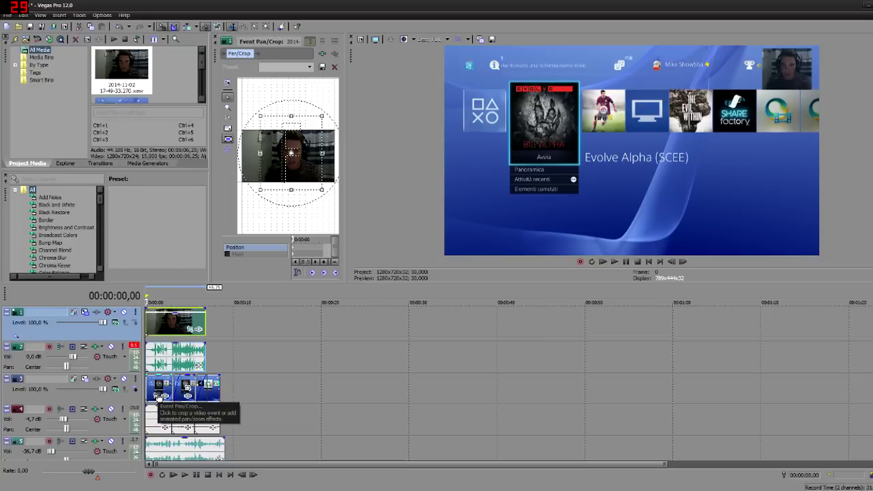
click(165, 396)
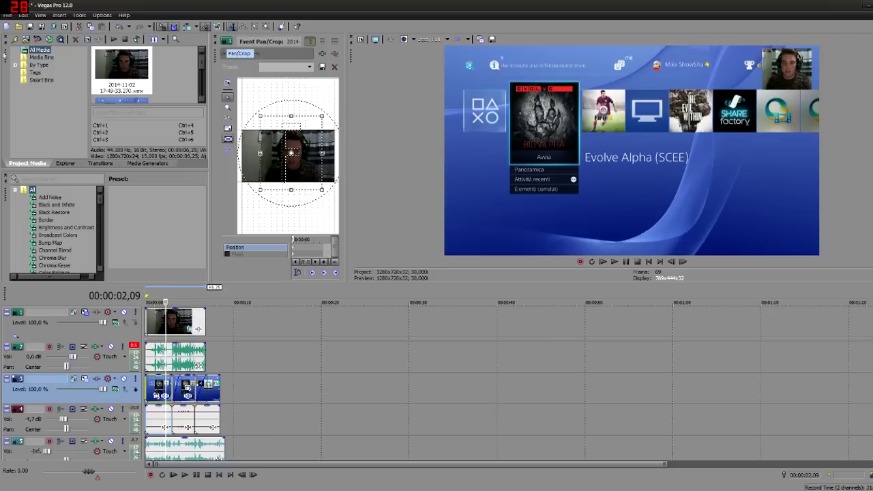
Step: Select the time range covering the whole project, from the start to the end of the voice recording, and open the Render As dialog
click(7, 15)
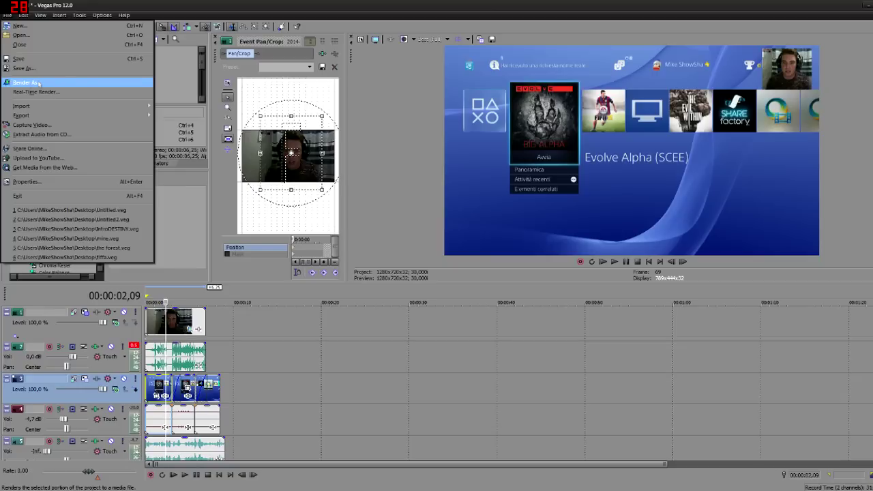
click(214, 359)
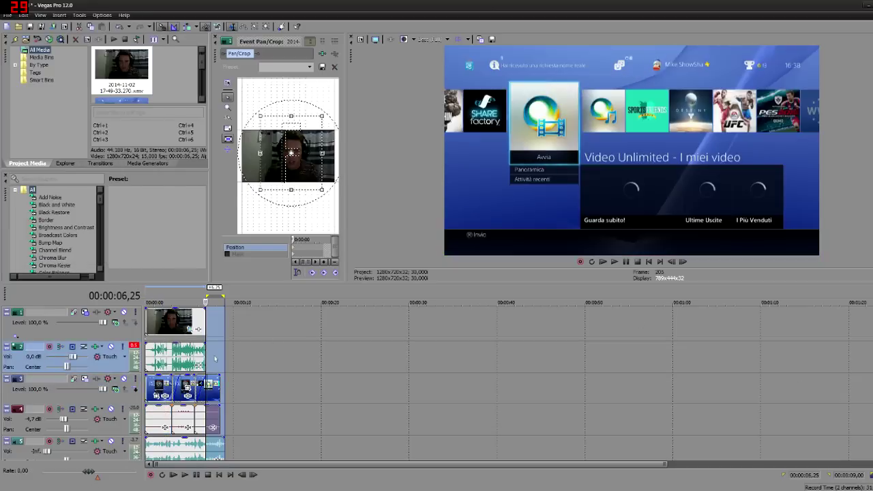
drag(215, 359, 140, 296)
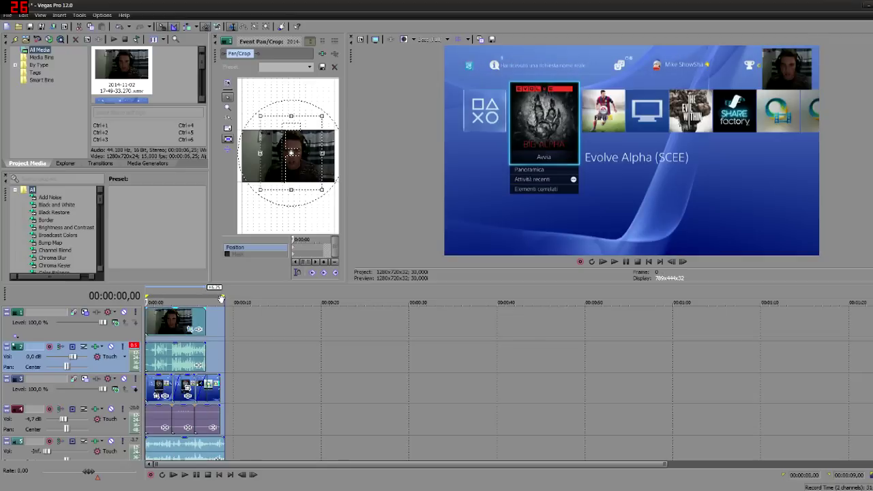
click(7, 14)
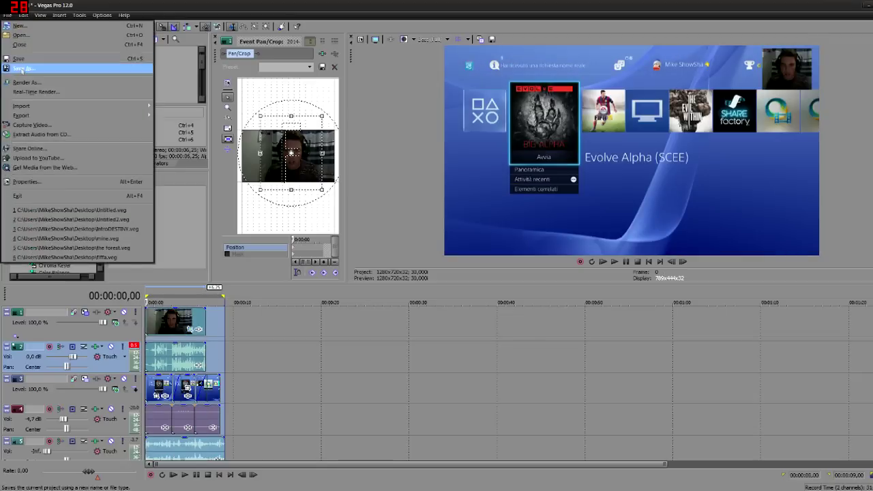
click(25, 83)
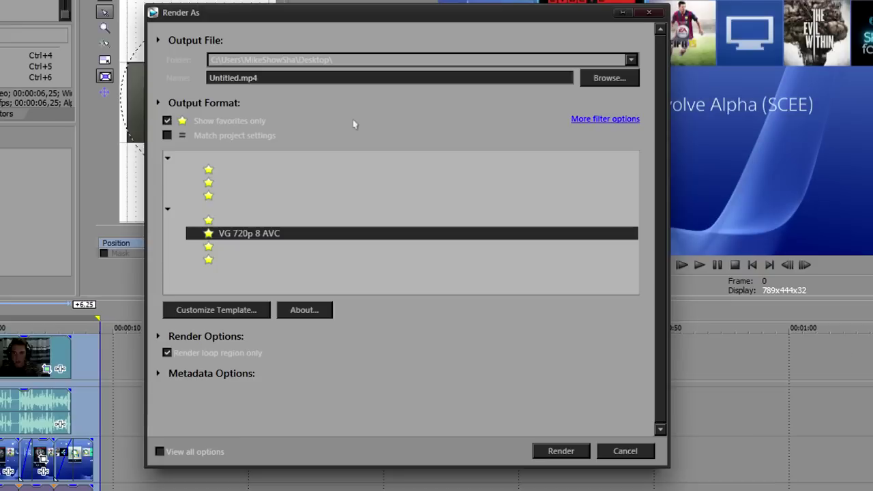
Step: Look through the favourite render templates of both listed output formats
click(304, 177)
key(Down)
key(Down)
key(Down)
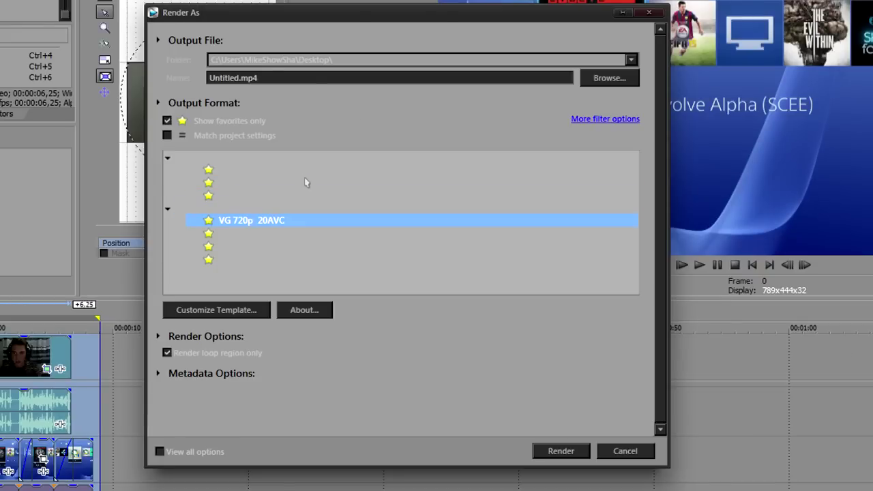
key(Down)
key(Down)
key(Down)
key(Up)
key(Up)
key(Up)
key(Up)
key(Up)
key(Up)
key(Up)
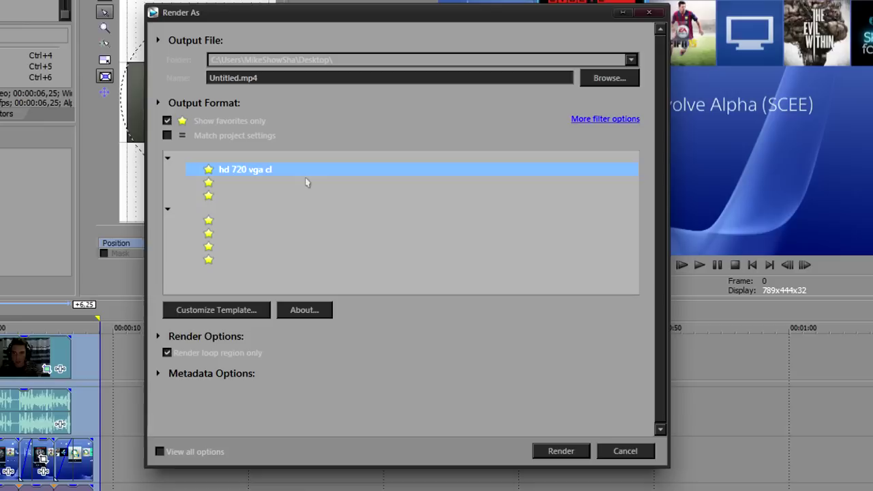
key(Down)
key(Down)
key(Down)
key(Down)
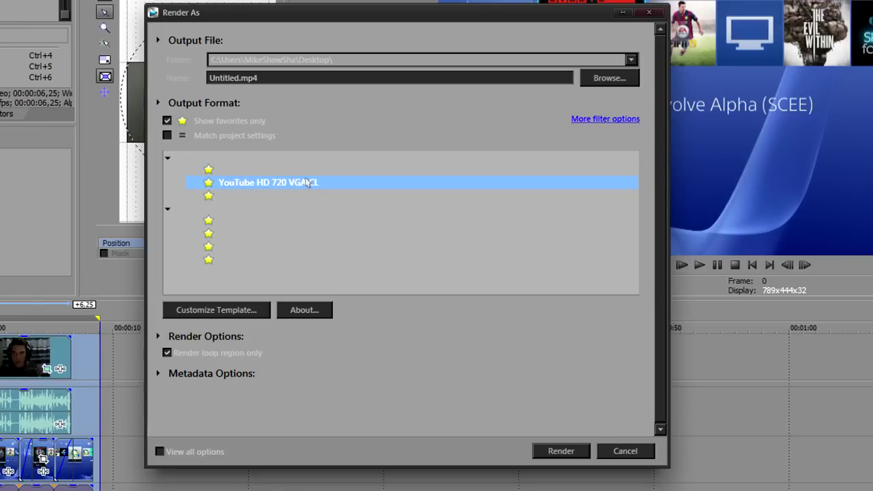
key(Down)
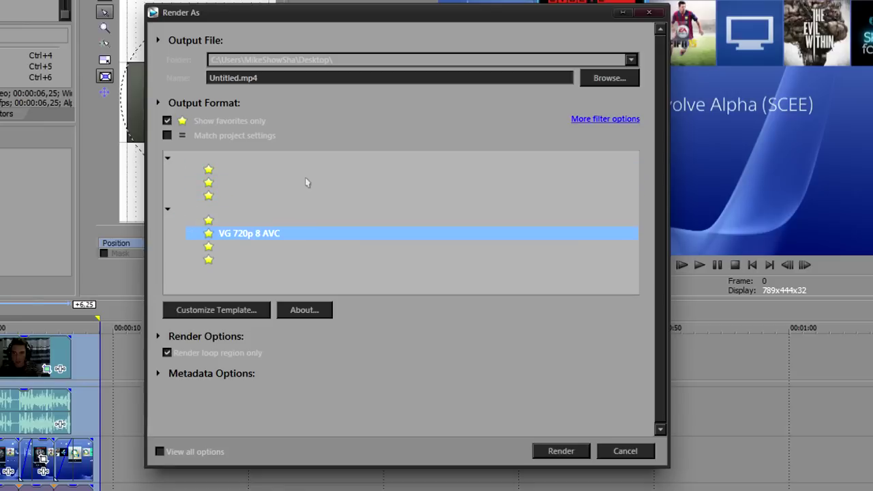
Step: Show all output formats instead of only the favourites, look through the whole list, and restore the favourites filter
click(168, 122)
click(251, 169)
key(Down)
key(Down)
key(Down)
key(Down)
key(Down)
key(Down)
key(Down)
key(Down)
key(Down)
key(Down)
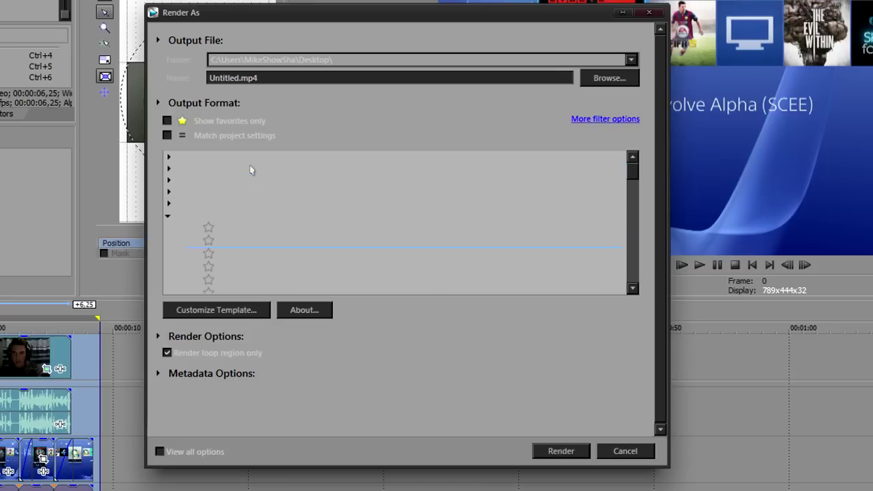
key(Down)
key(Down)
key(Down)
key(Down)
key(Down)
key(Down)
key(Down)
key(Down)
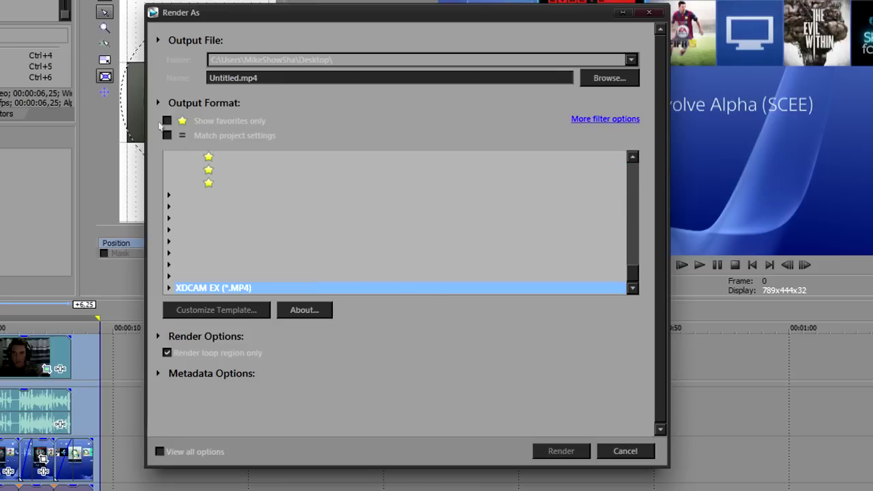
click(166, 121)
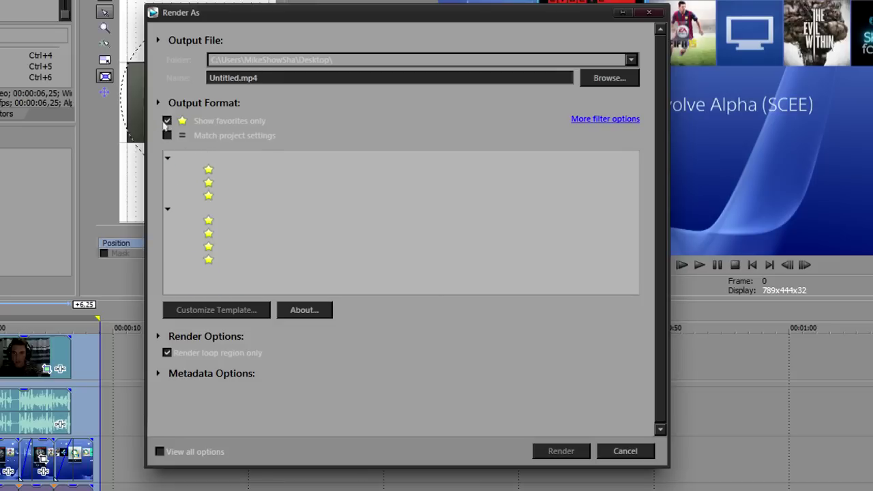
Step: Choose the VG 720p 8 AVC template under Sony AVC/MVC and open its custom settings
click(241, 234)
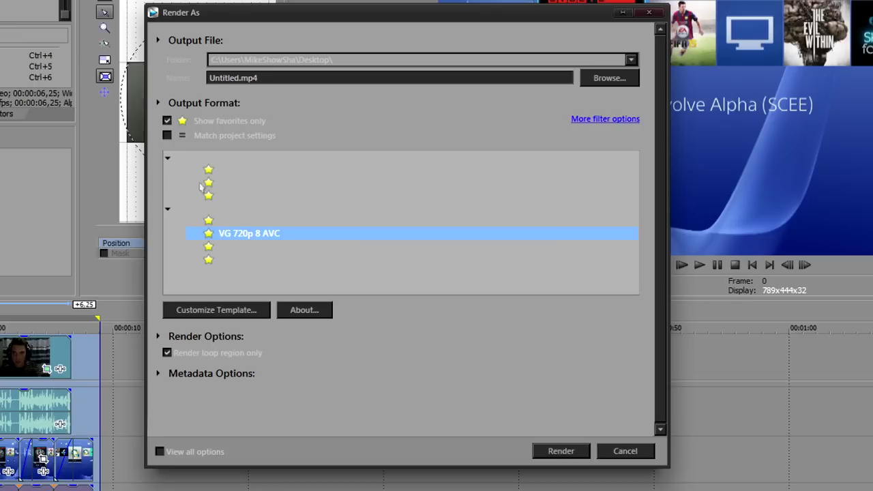
click(193, 209)
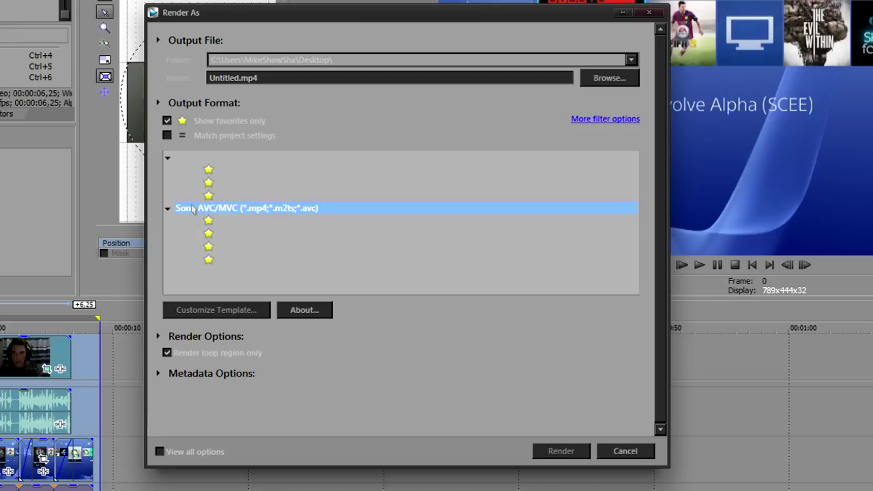
click(250, 234)
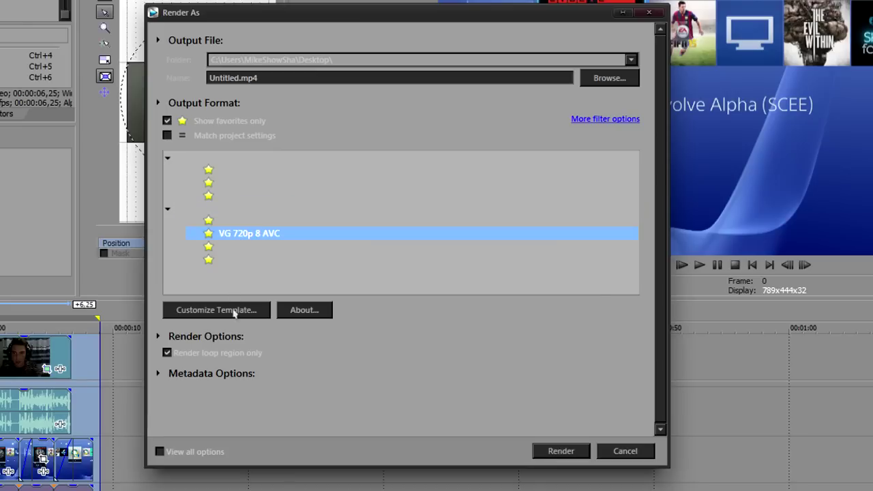
click(234, 311)
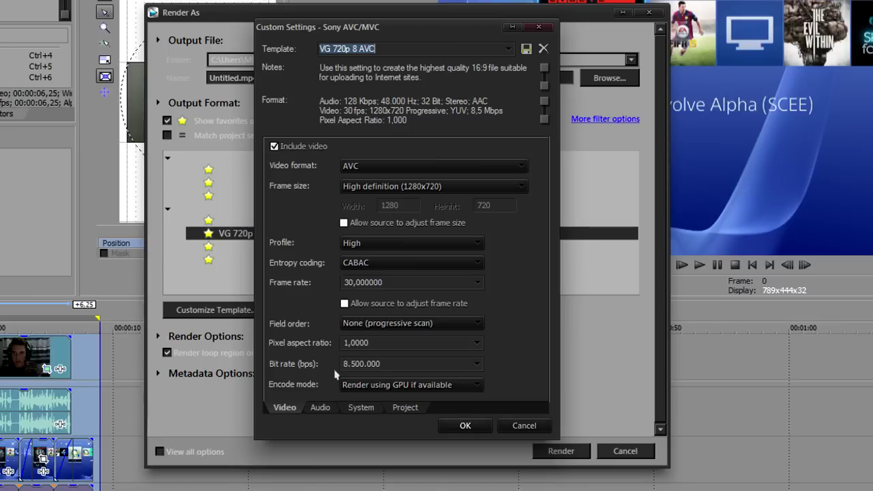
Step: Review the VG 720p 8 AVC template's video, audio, system and project settings, and return to the Render As dialog
click(326, 407)
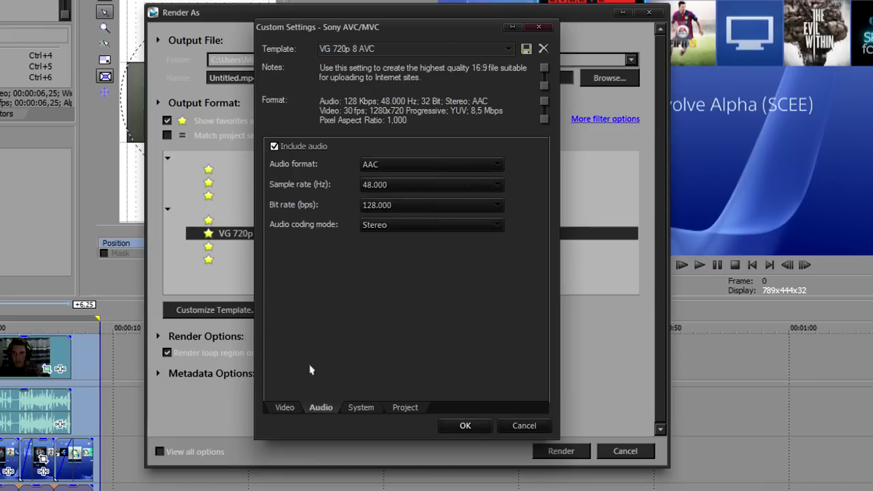
click(287, 407)
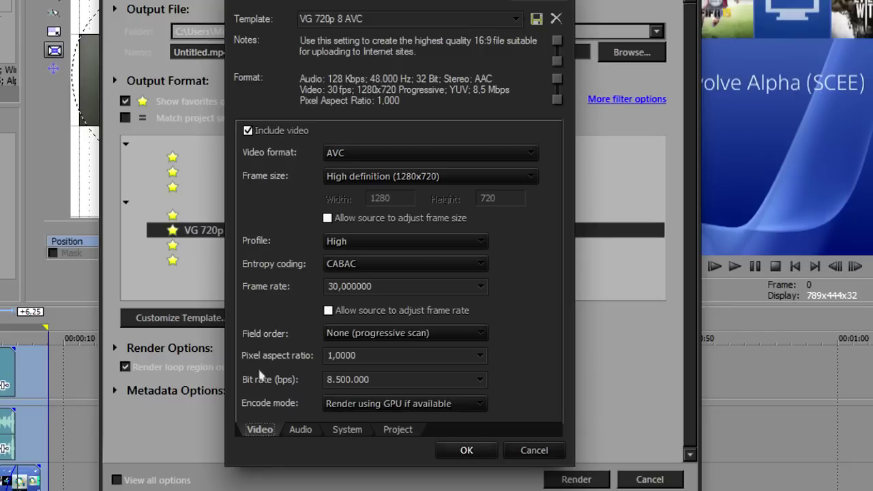
click(302, 429)
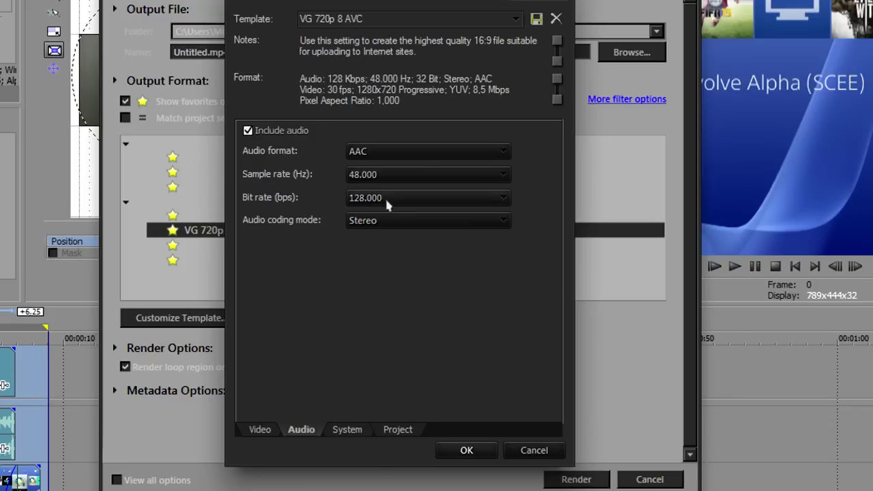
click(339, 430)
click(395, 429)
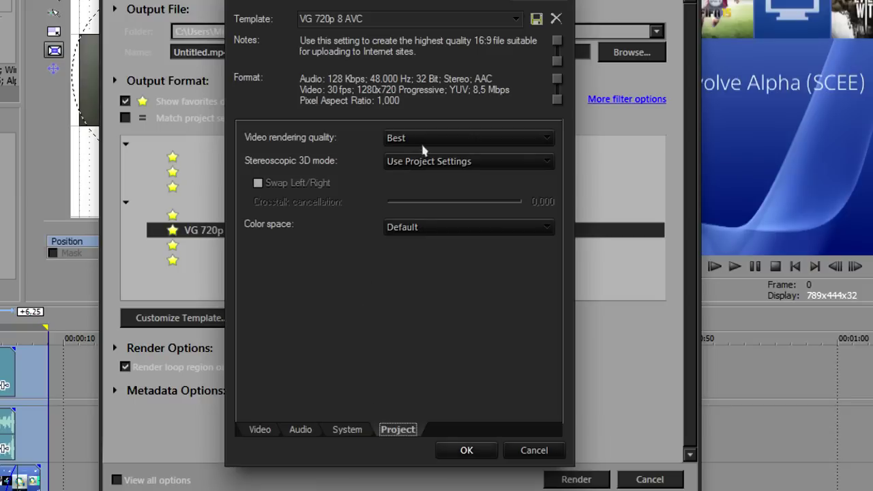
click(461, 451)
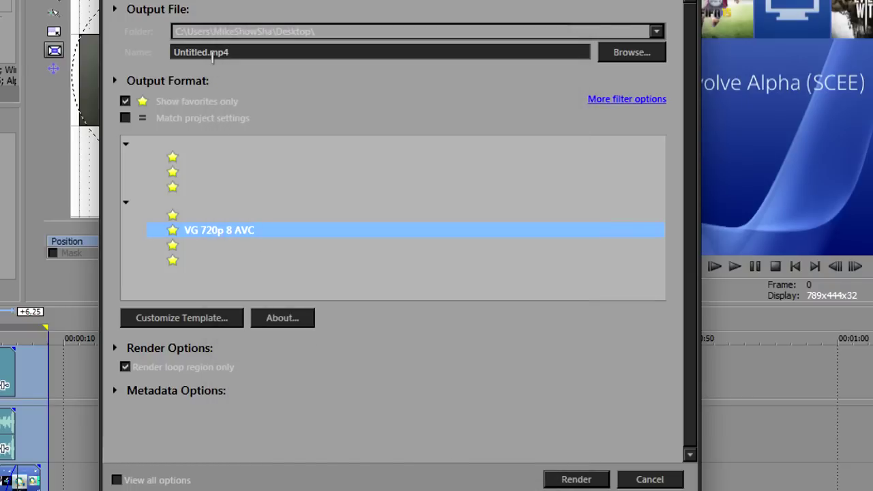
Step: Name the output file PROVA and render the selected range with the VG 720p 8 AVC template
text(PROVA)
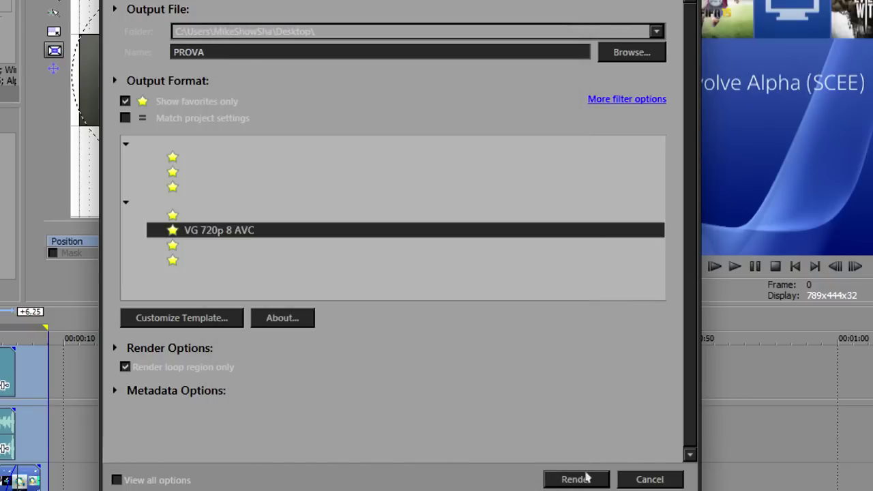
click(563, 478)
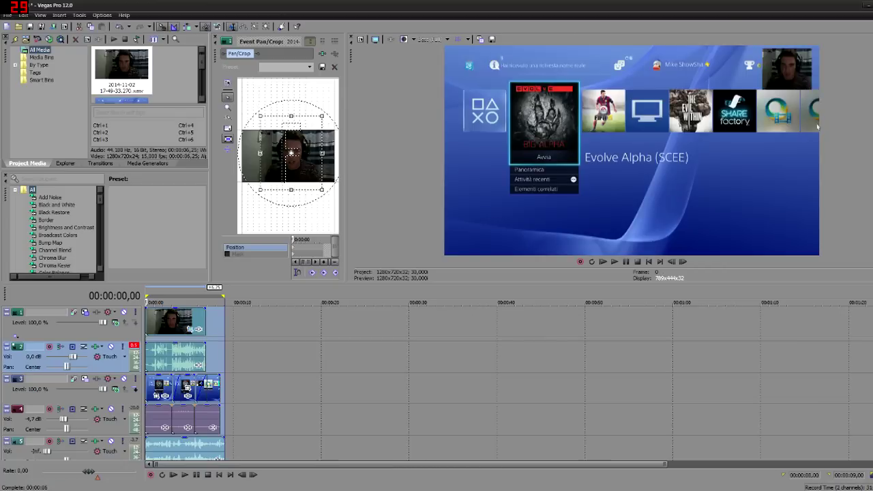
Step: Leave Vegas Pro for the desktop and play the rendered PROVA video full screen to check the result
click(864, 5)
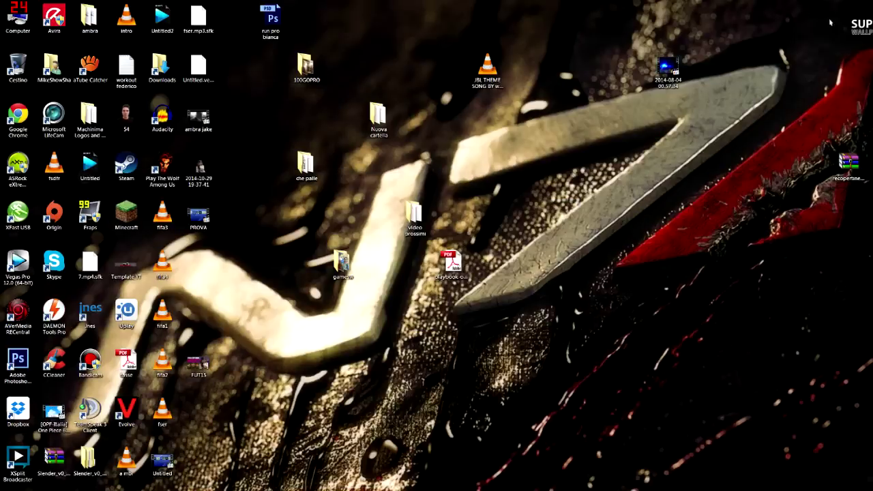
double_click(204, 228)
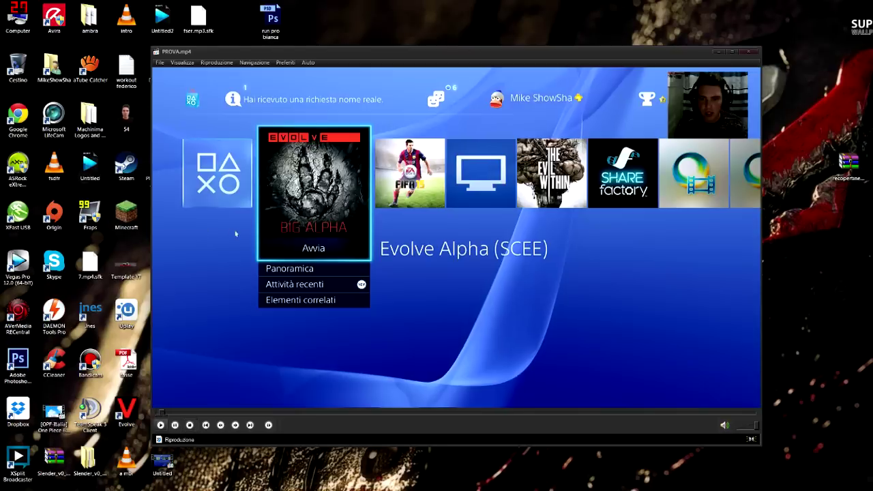
double_click(235, 234)
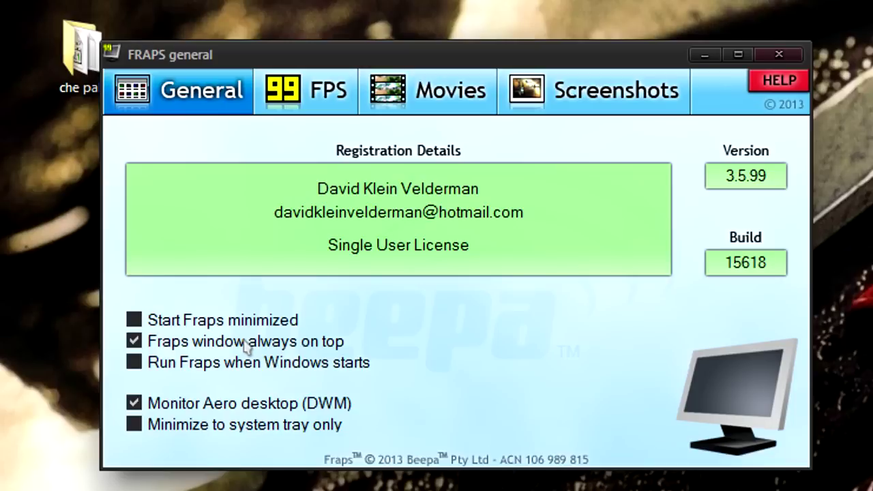
Step: Switch to Fraps and examine its movie capture settings, including save folder, frame rate and sound sources
click(406, 99)
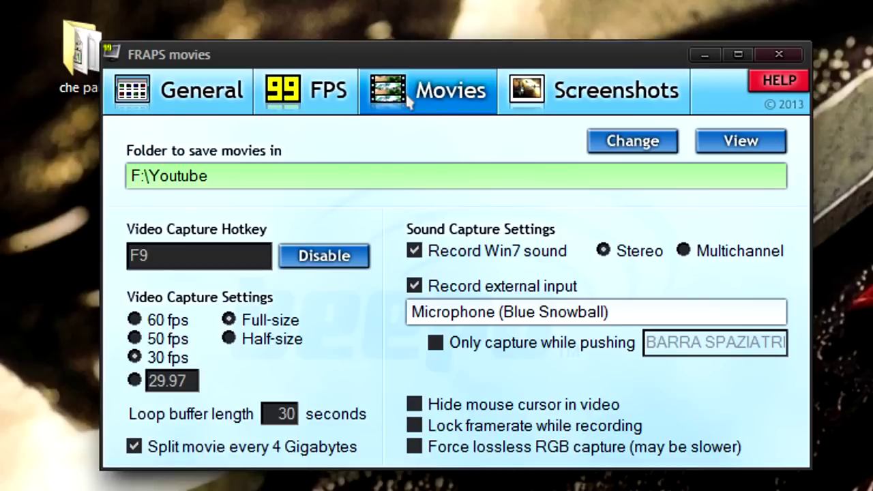